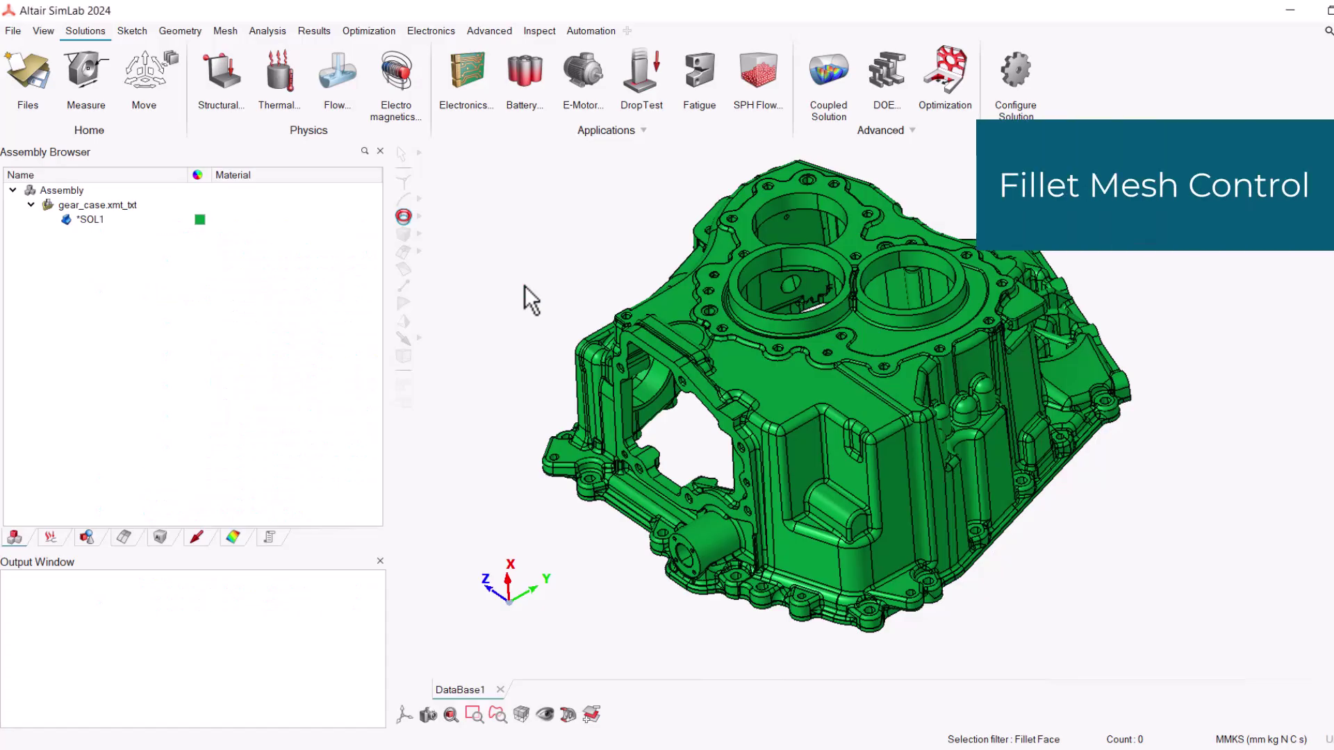
{"action": "scroll", "coordinate": [662, 310], "scroll_direction": "up", "scroll_amount": 5}
{"action": "scroll", "coordinate": [992, 368], "scroll_direction": "up", "scroll_amount": 3}
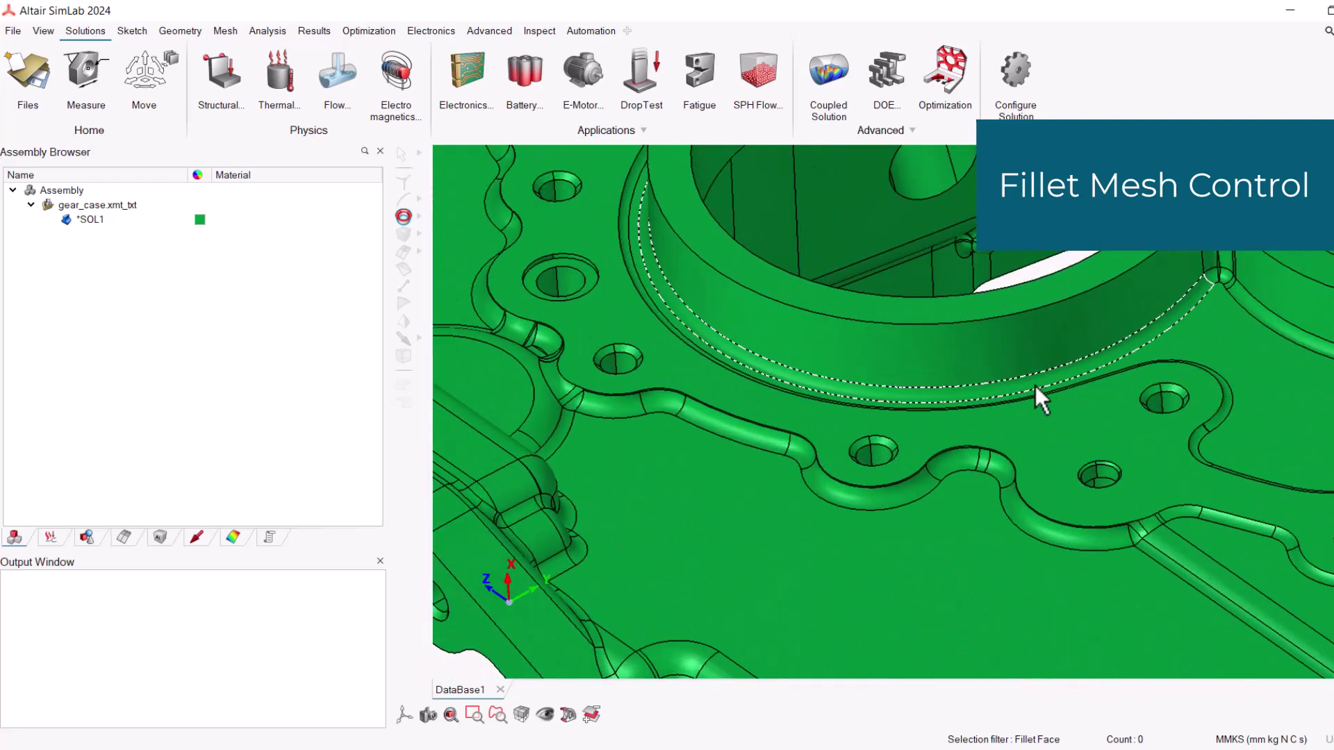
Give the fillet faces around the large bore a 3 mm fillet control with 3 curvature elements
{"action": "left_click", "coordinate": [1034, 387]}
{"action": "scroll", "coordinate": [1017, 387], "scroll_direction": "up", "scroll_amount": 2}
{"action": "scroll", "coordinate": [1004, 422], "scroll_direction": "up", "scroll_amount": 1}
{"action": "right_click", "coordinate": [1004, 422]}
{"action": "mouse_move", "coordinate": [1042, 546]}
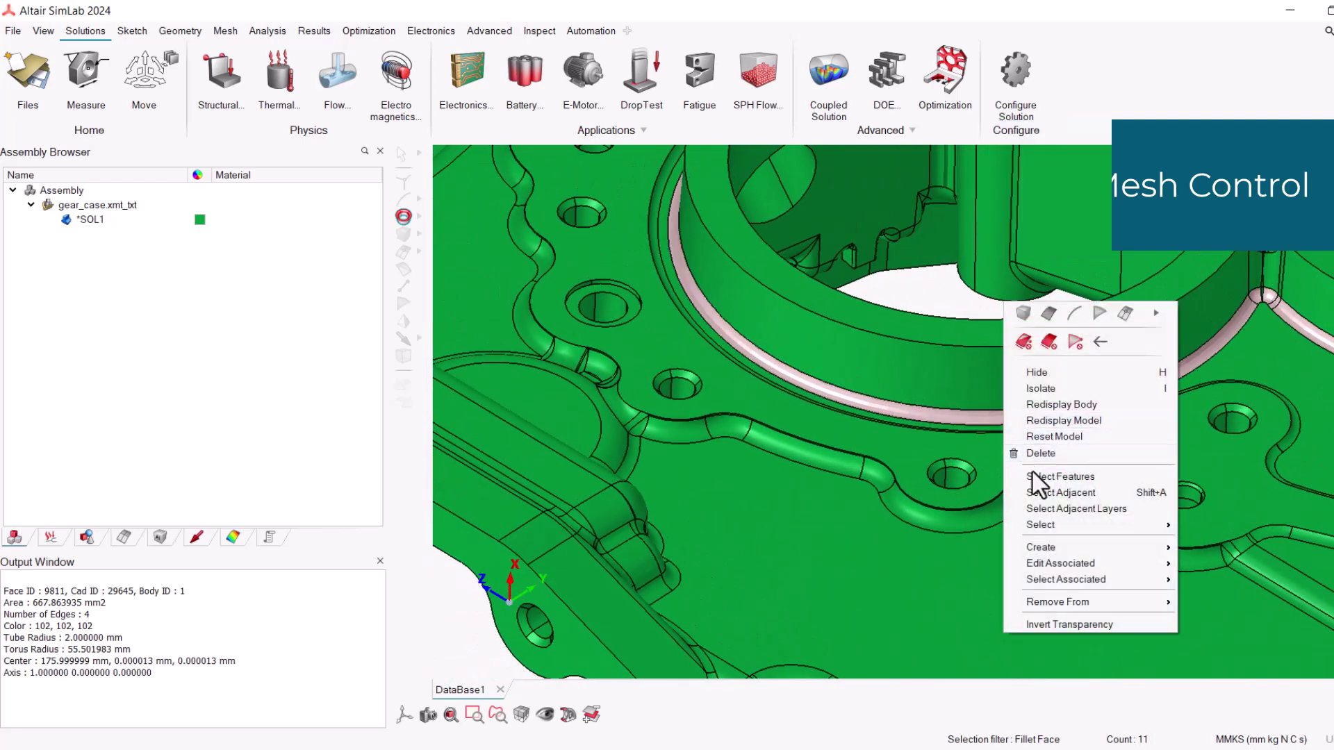
{"action": "left_click", "coordinate": [1232, 568]}
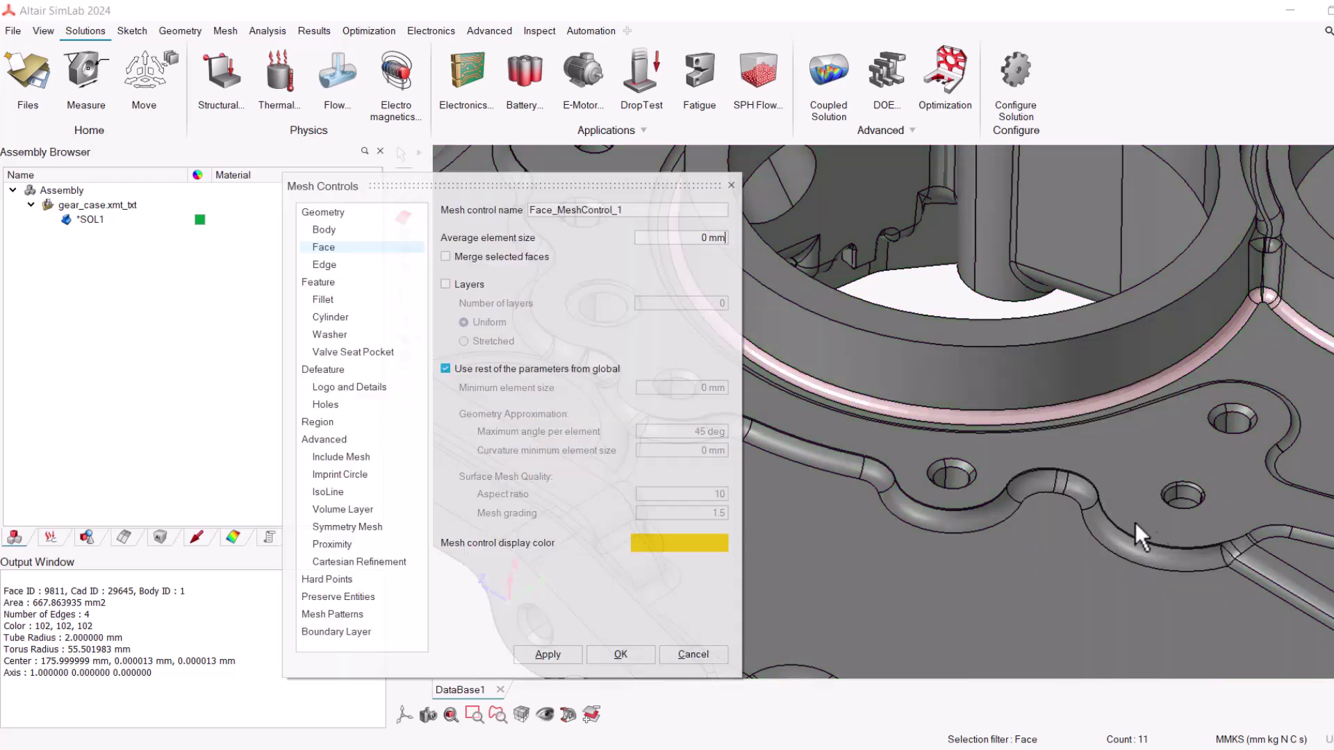
{"action": "left_click", "coordinate": [326, 299]}
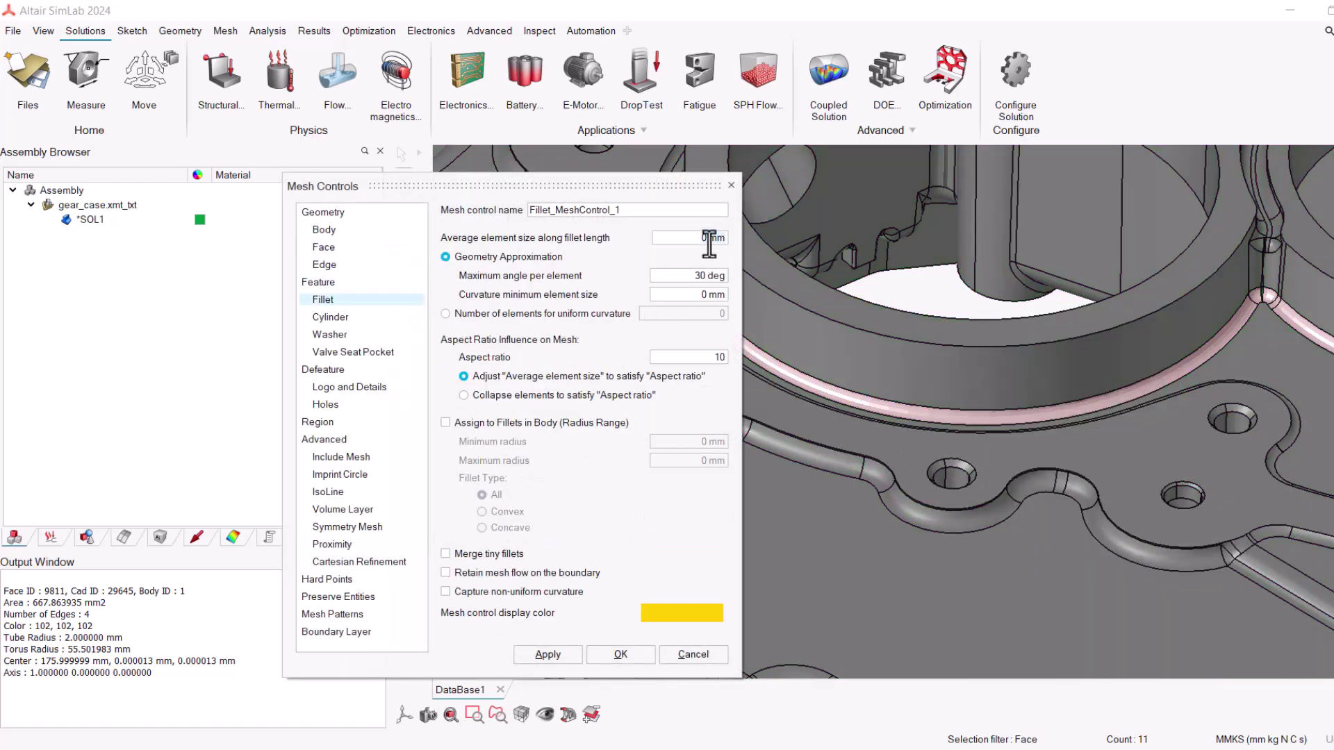
{"action": "left_click", "coordinate": [531, 312]}
{"action": "left_click", "coordinate": [632, 658]}
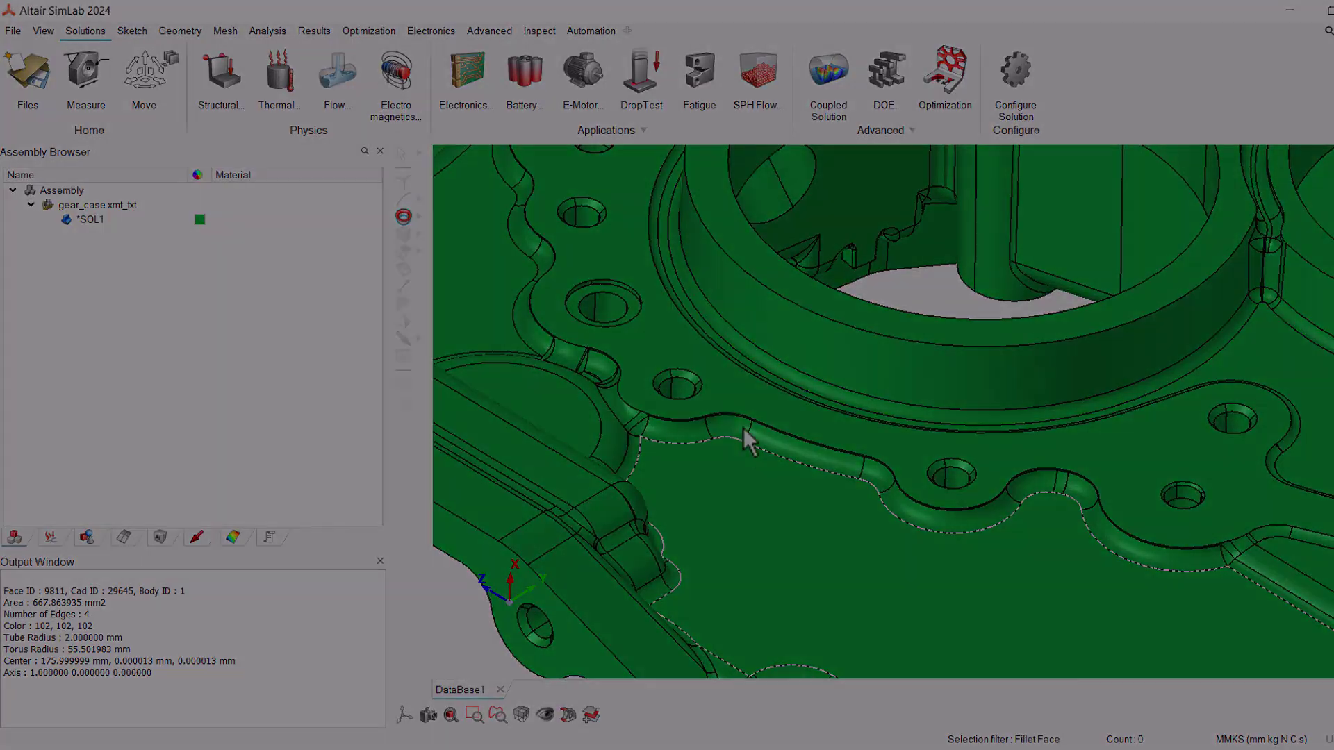
{"action": "scroll", "coordinate": [668, 303], "scroll_direction": "up", "scroll_amount": 2}
{"action": "scroll", "coordinate": [695, 321], "scroll_direction": "up", "scroll_amount": 2}
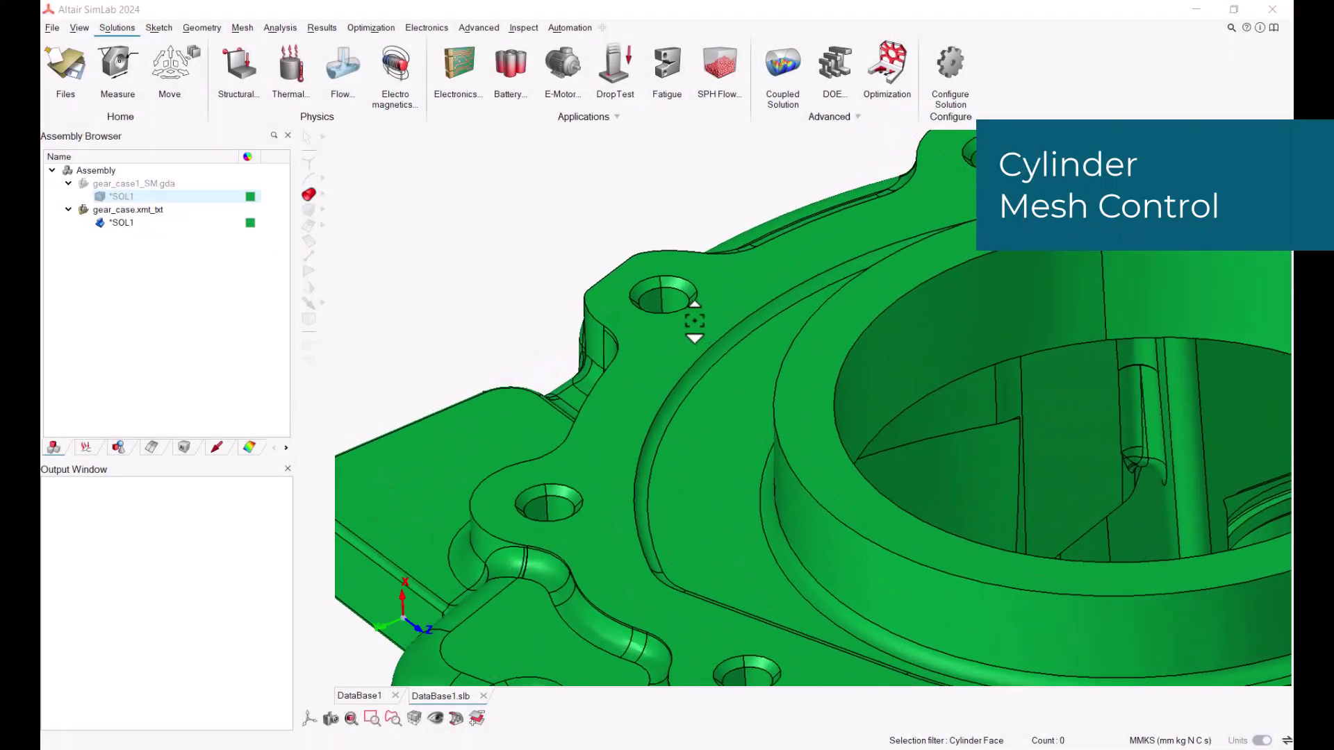
Select all 32 identical bolt-hole faces and begin a Cylinder mesh control on them
{"action": "left_click", "coordinate": [660, 294]}
{"action": "right_click", "coordinate": [660, 294]}
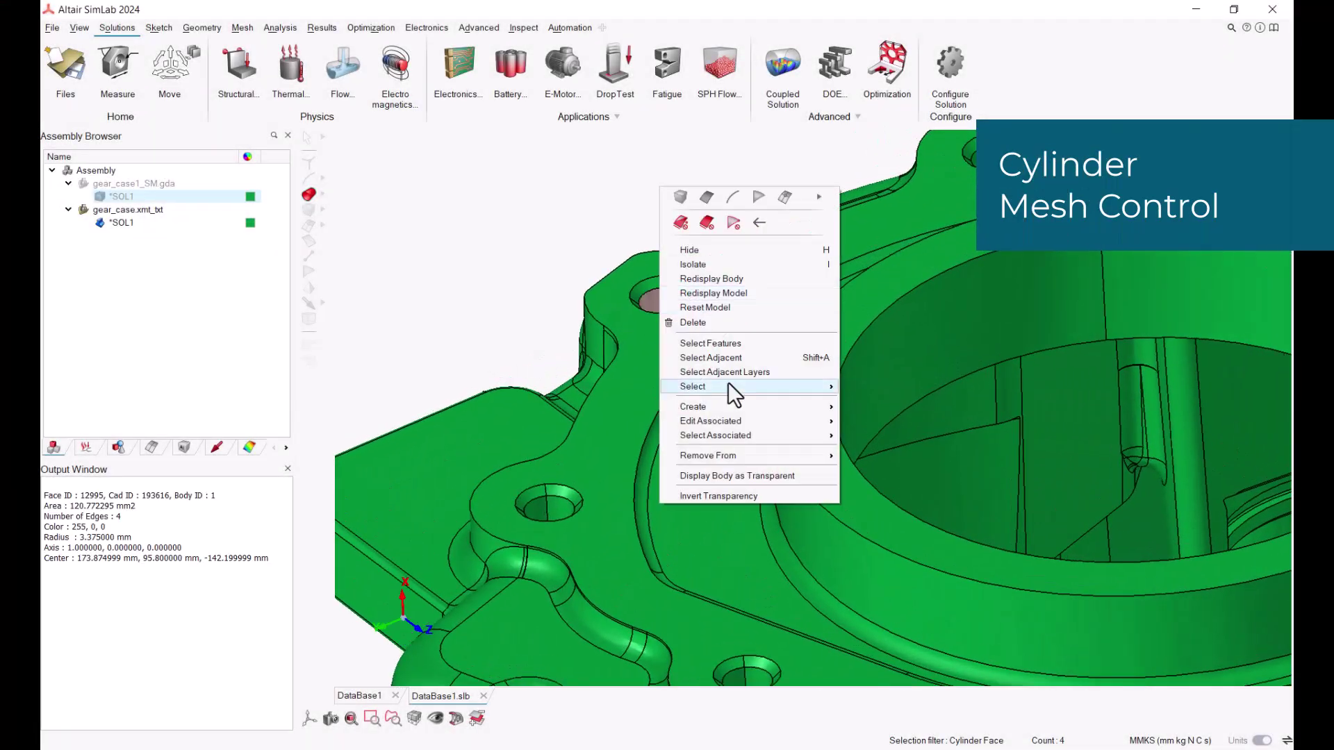
{"action": "left_click", "coordinate": [854, 426]}
{"action": "scroll", "coordinate": [851, 423], "scroll_direction": "down", "scroll_amount": 2}
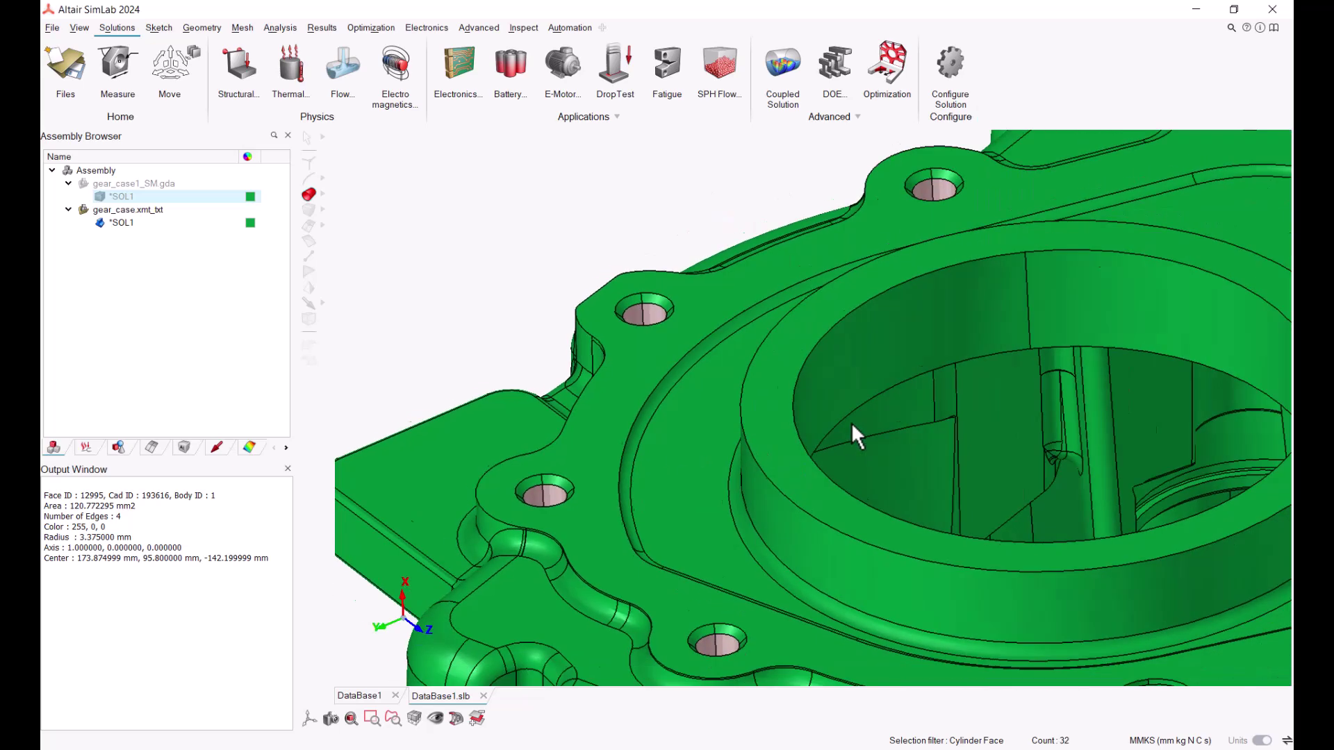
{"action": "scroll", "coordinate": [837, 424], "scroll_direction": "down", "scroll_amount": 3}
{"action": "middle_click_drag", "start_coordinate": [838, 424], "coordinate": [787, 450]}
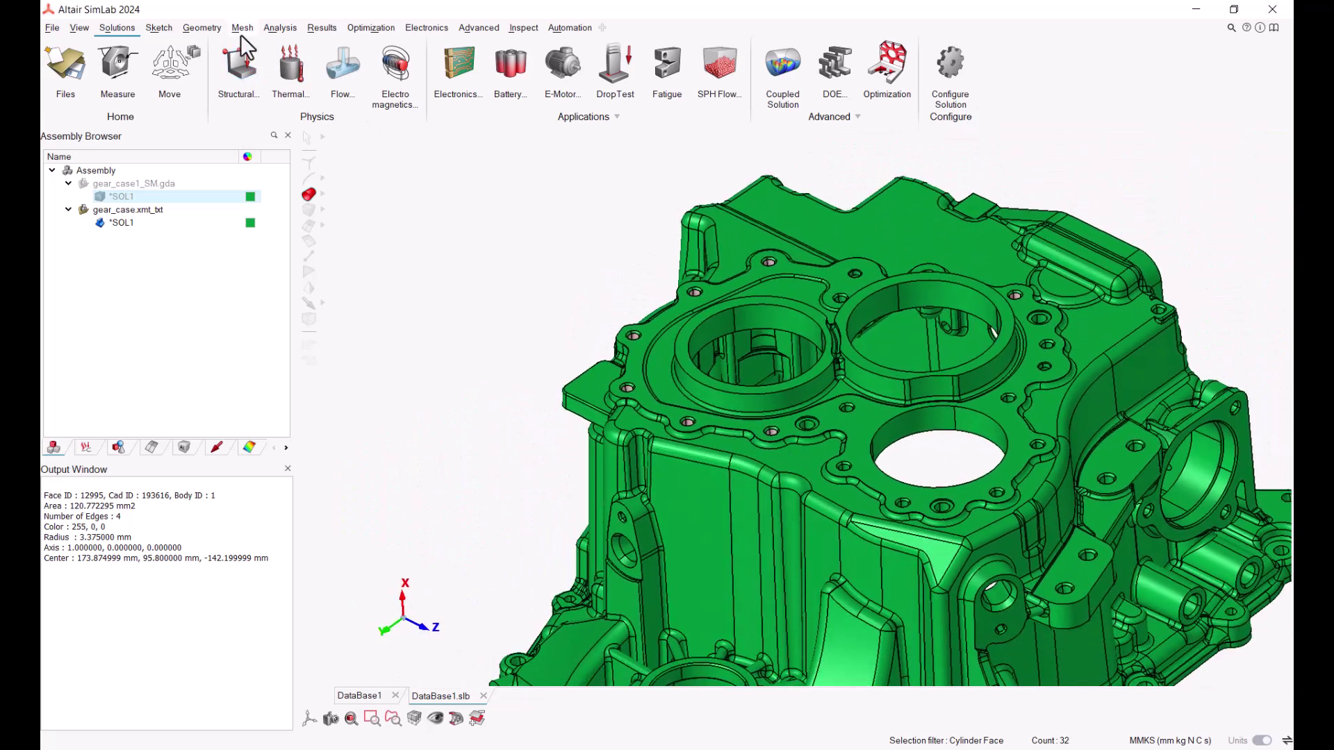
{"action": "left_click", "coordinate": [241, 32]}
{"action": "left_click", "coordinate": [239, 65]}
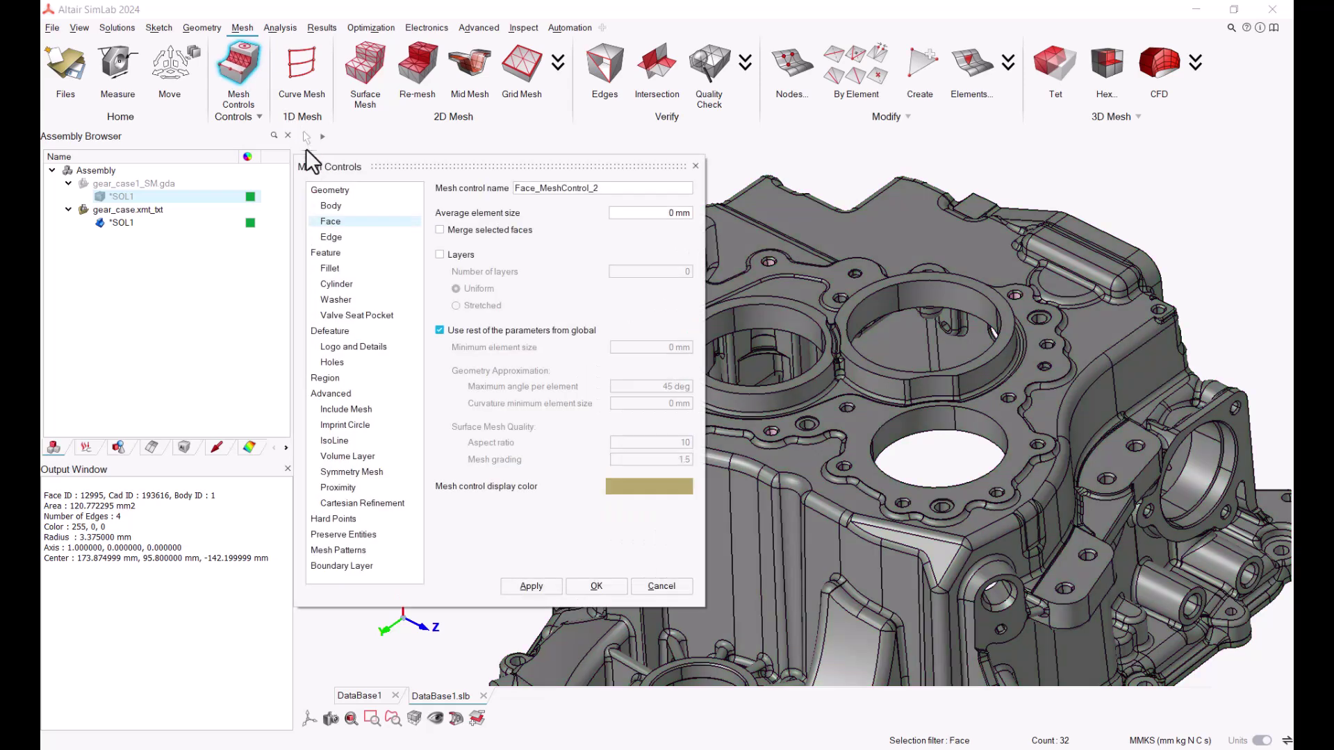
{"action": "left_click", "coordinate": [336, 285]}
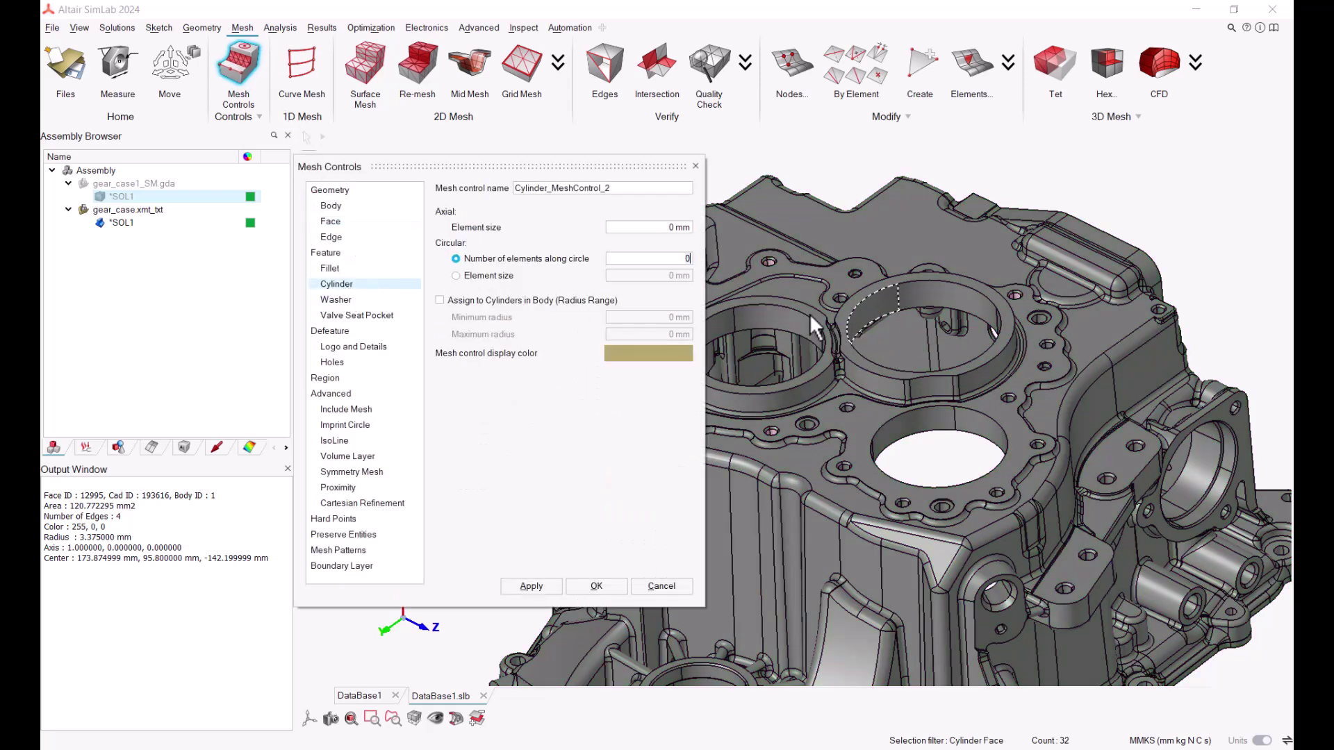
{"action": "scroll", "coordinate": [780, 250], "scroll_direction": "up", "scroll_amount": 3}
{"action": "scroll", "coordinate": [719, 241], "scroll_direction": "up", "scroll_amount": 3}
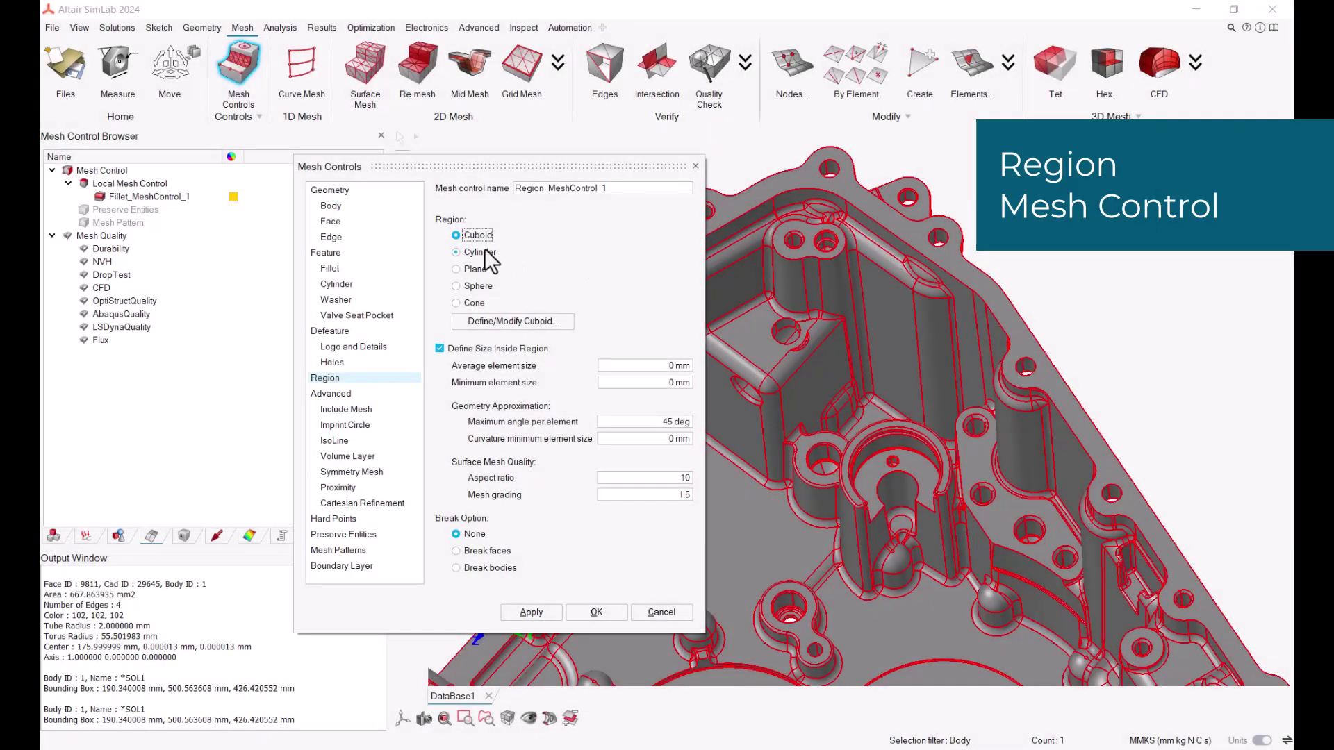
Base a ~36 mm-radius cylinder region on the boss arc edge and apply it to the gear case body
{"action": "left_click", "coordinate": [483, 248]}
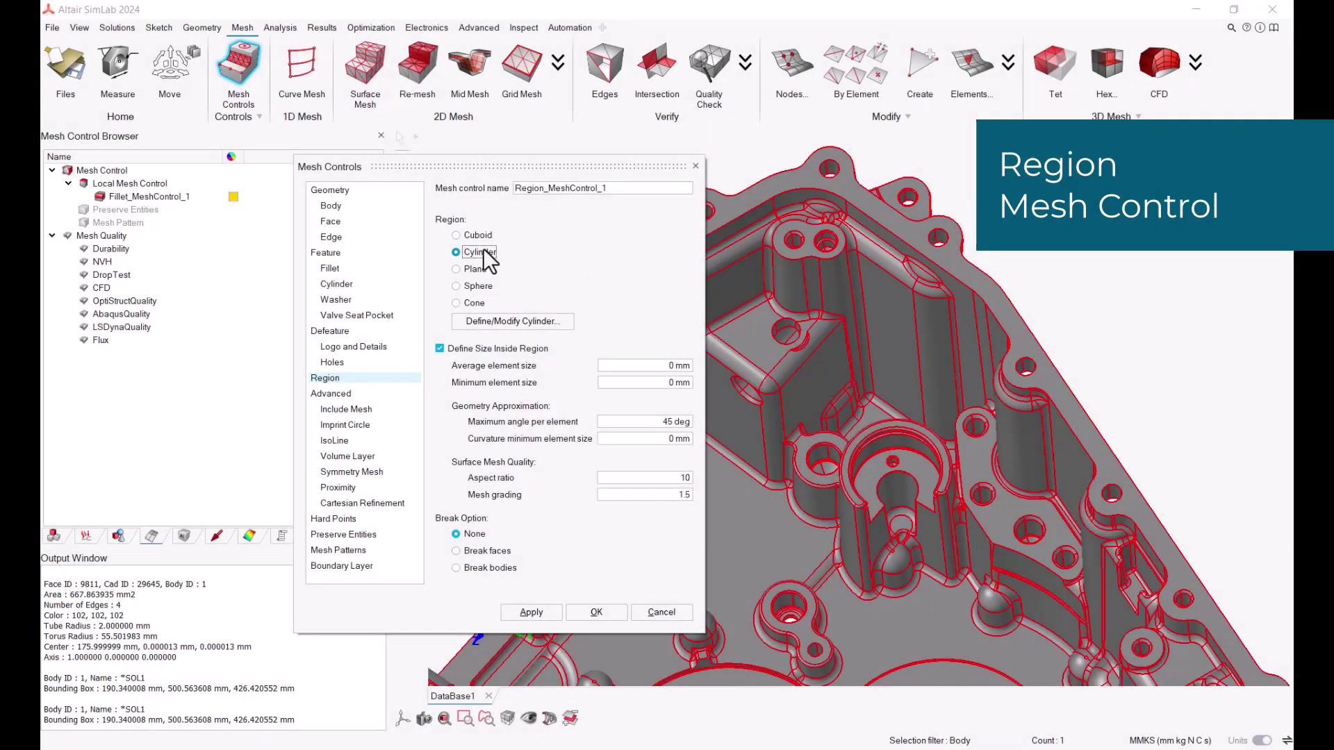
{"action": "left_click", "coordinate": [525, 325]}
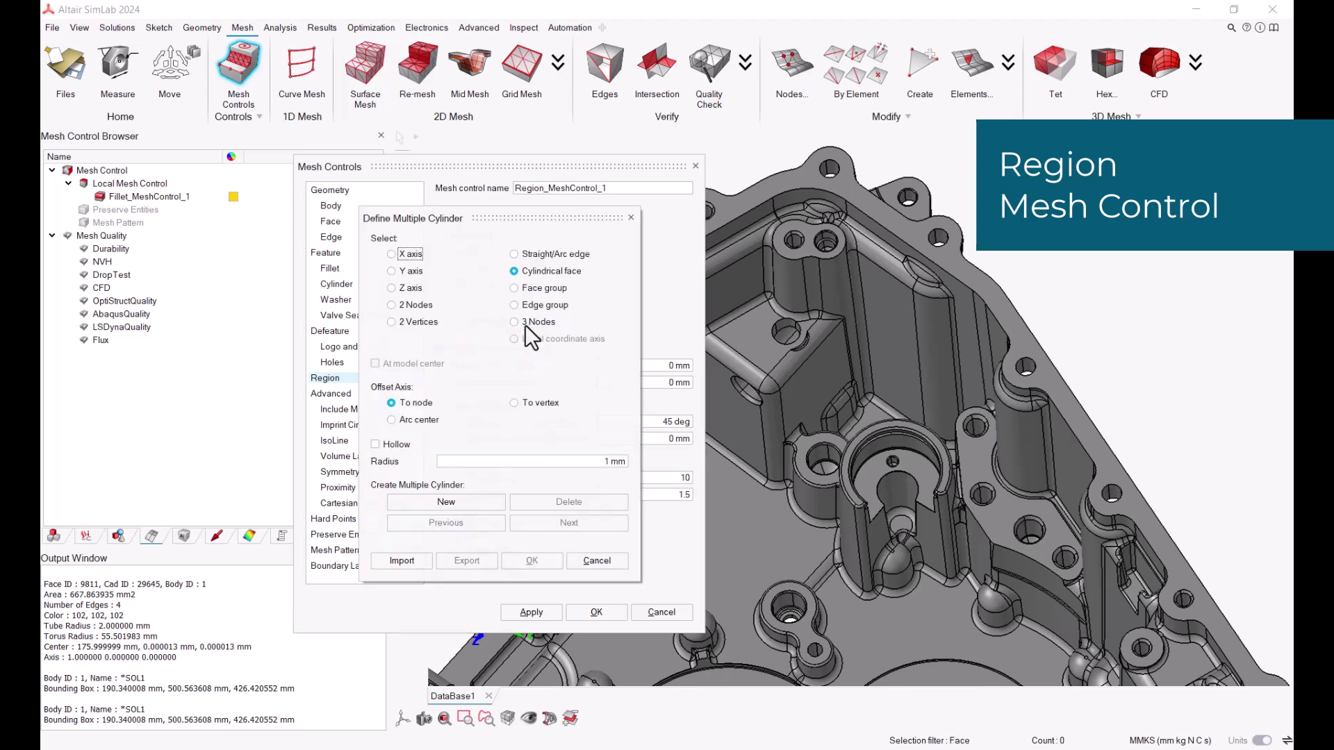
{"action": "left_click", "coordinate": [556, 258]}
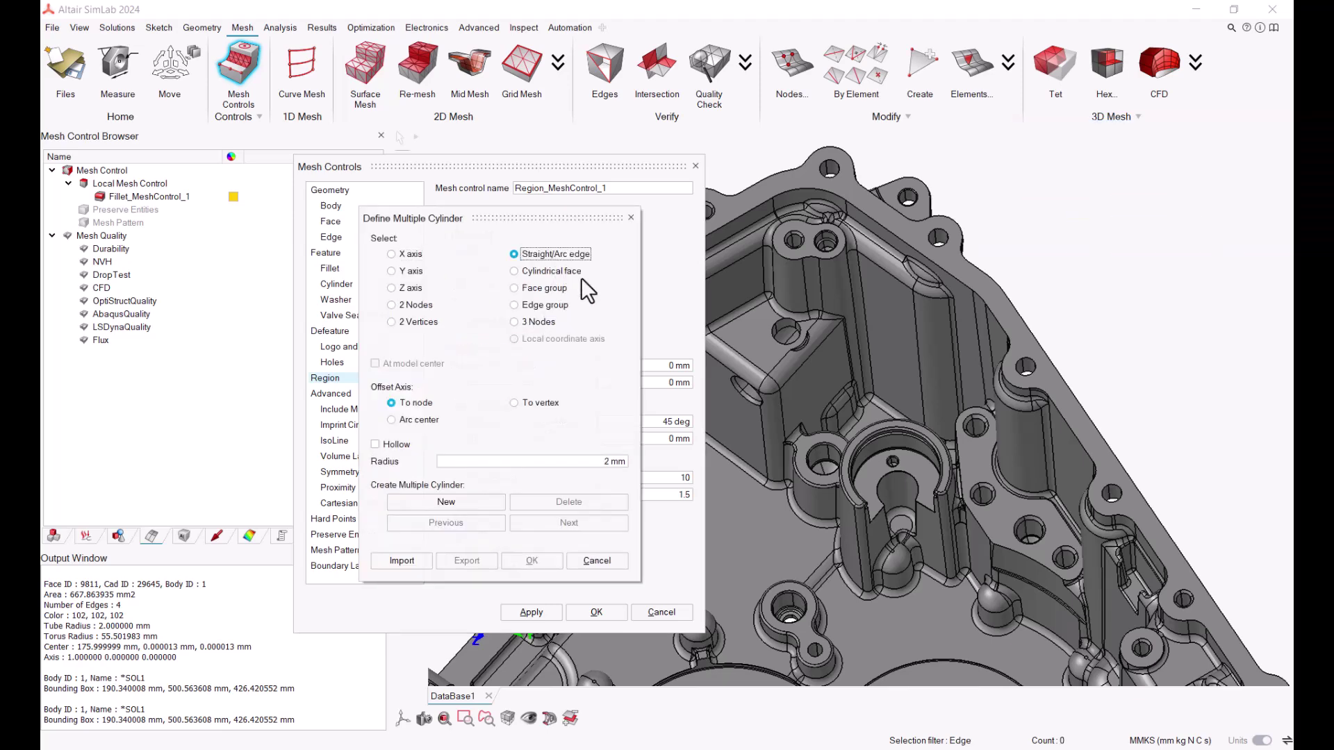
{"action": "left_click", "coordinate": [949, 487]}
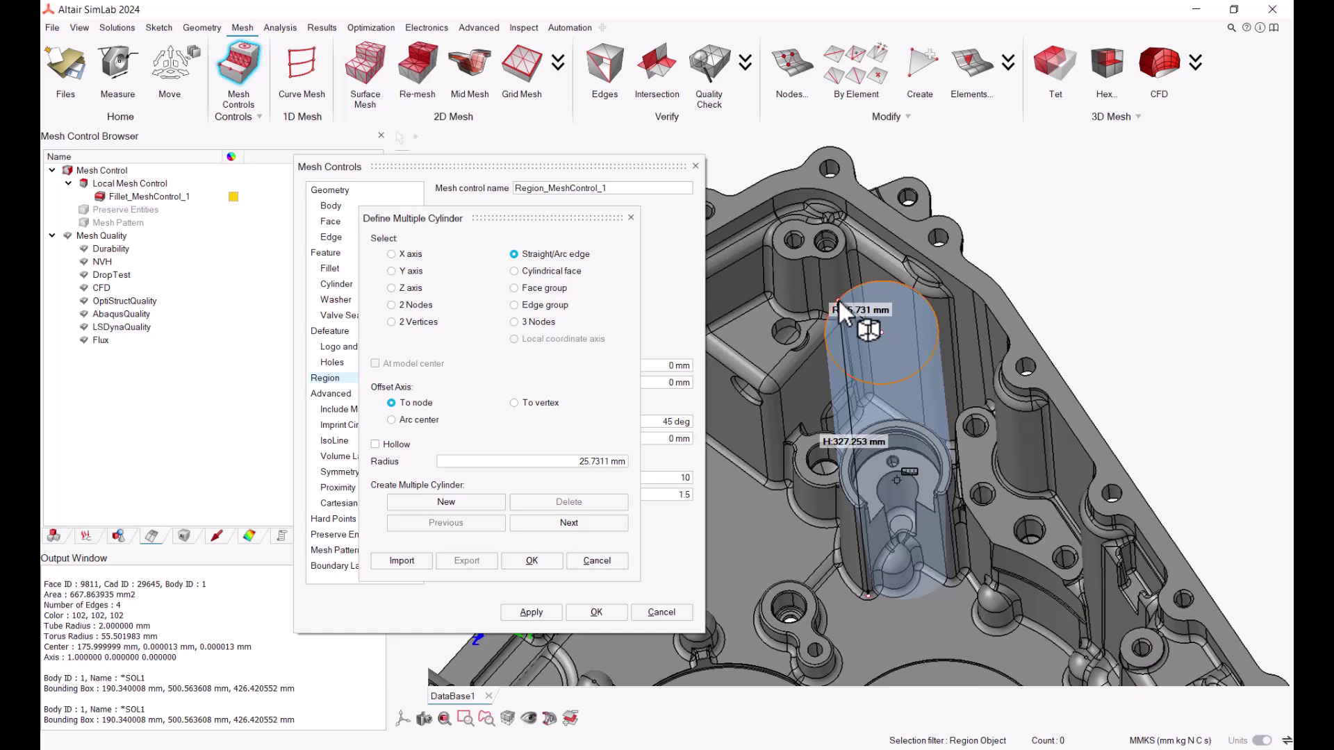
{"action": "left_click_drag", "start_coordinate": [838, 304], "coordinate": [793, 266]}
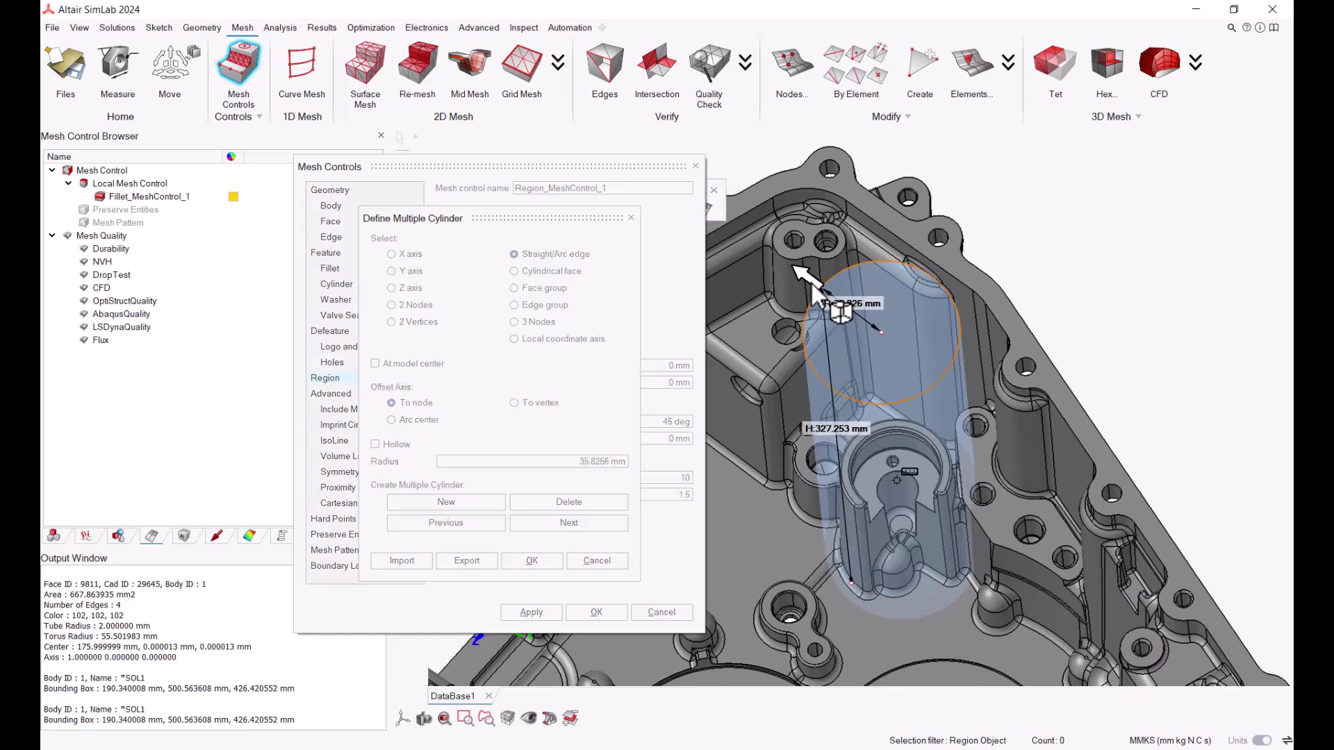
{"action": "middle_click_drag", "start_coordinate": [871, 358], "coordinate": [862, 347]}
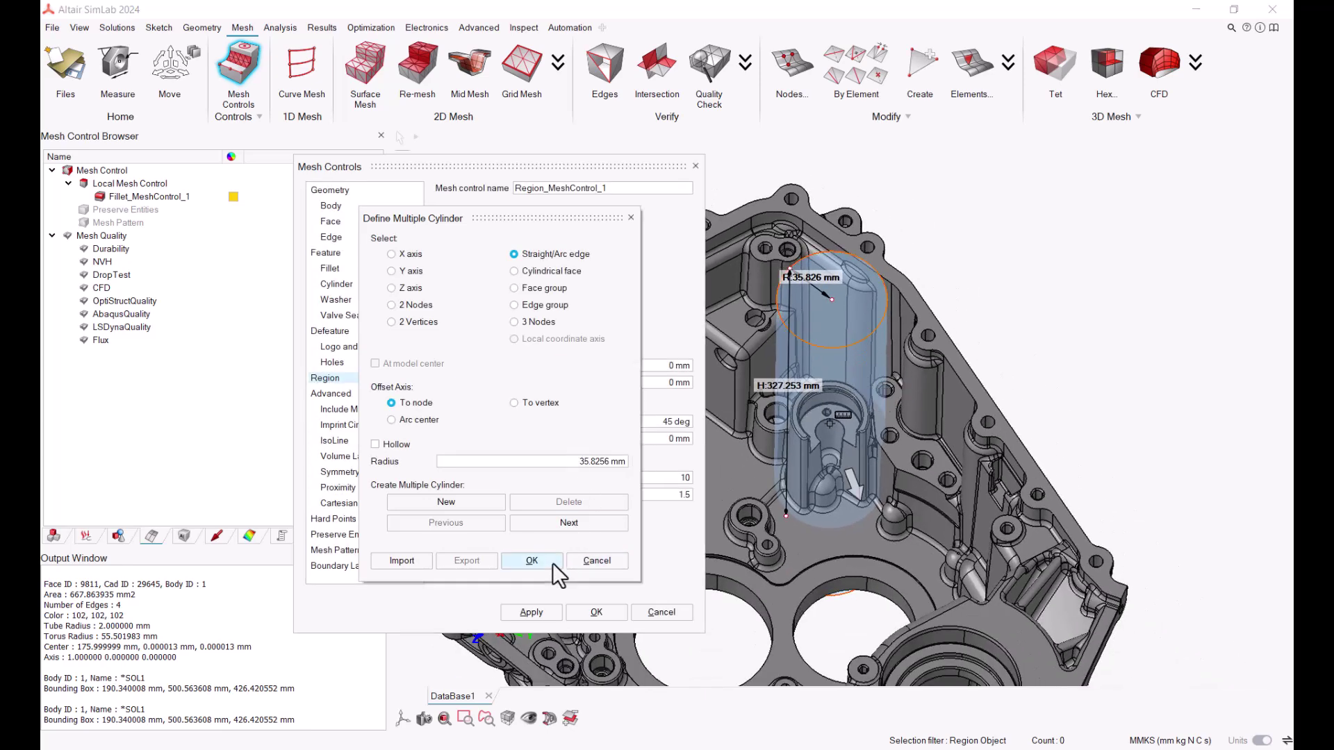
{"action": "left_click", "coordinate": [531, 561]}
{"action": "left_click", "coordinate": [794, 466]}
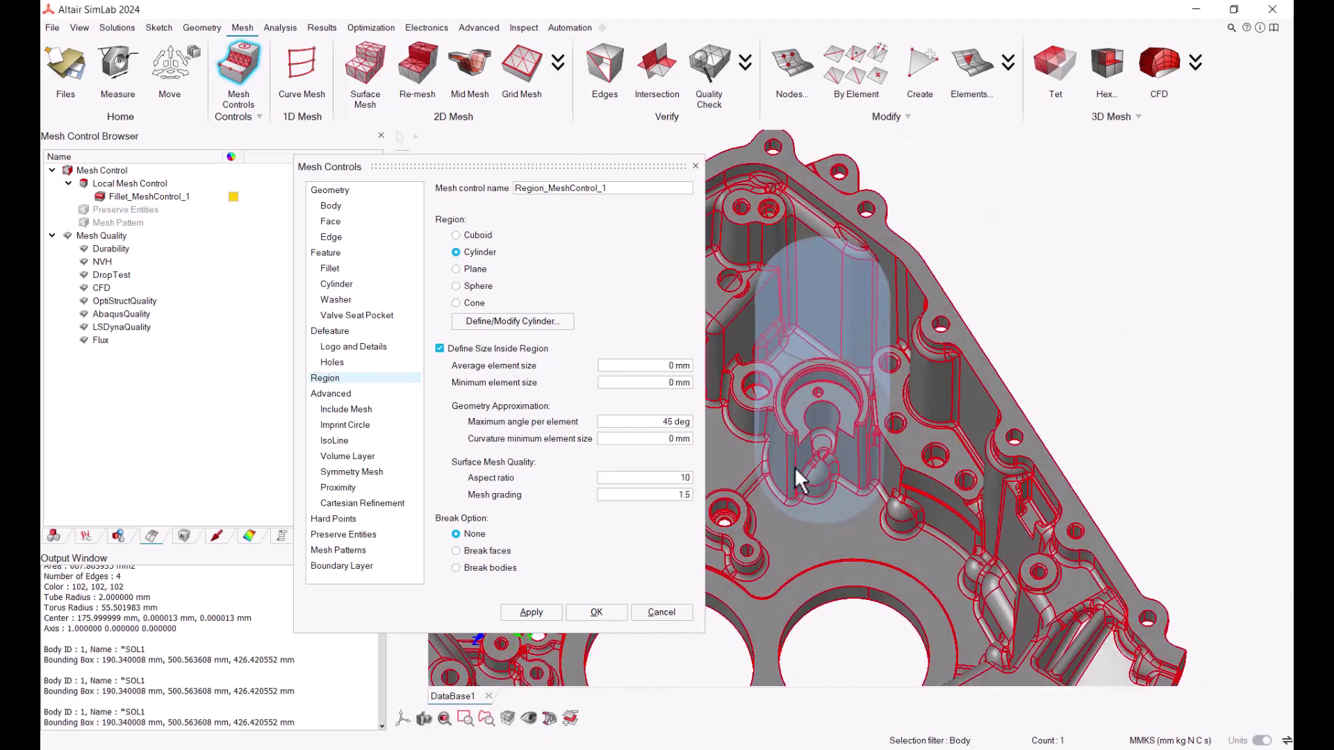
{"action": "scroll", "coordinate": [795, 466], "scroll_direction": "up", "scroll_amount": 3}
{"action": "scroll", "coordinate": [720, 417], "scroll_direction": "up", "scroll_amount": 2}
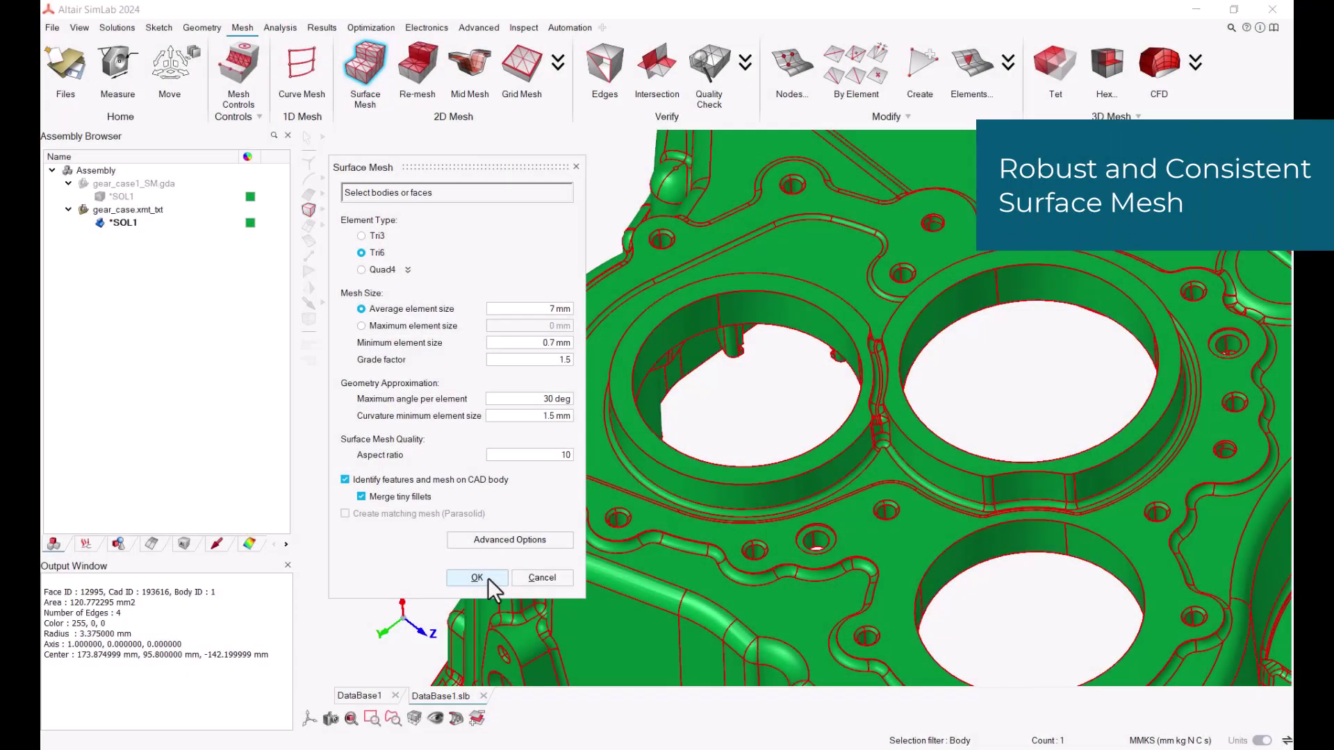
Accept the Tri6, 7 mm average-size settings to mesh the gear case surfaces
{"action": "left_click", "coordinate": [477, 579]}
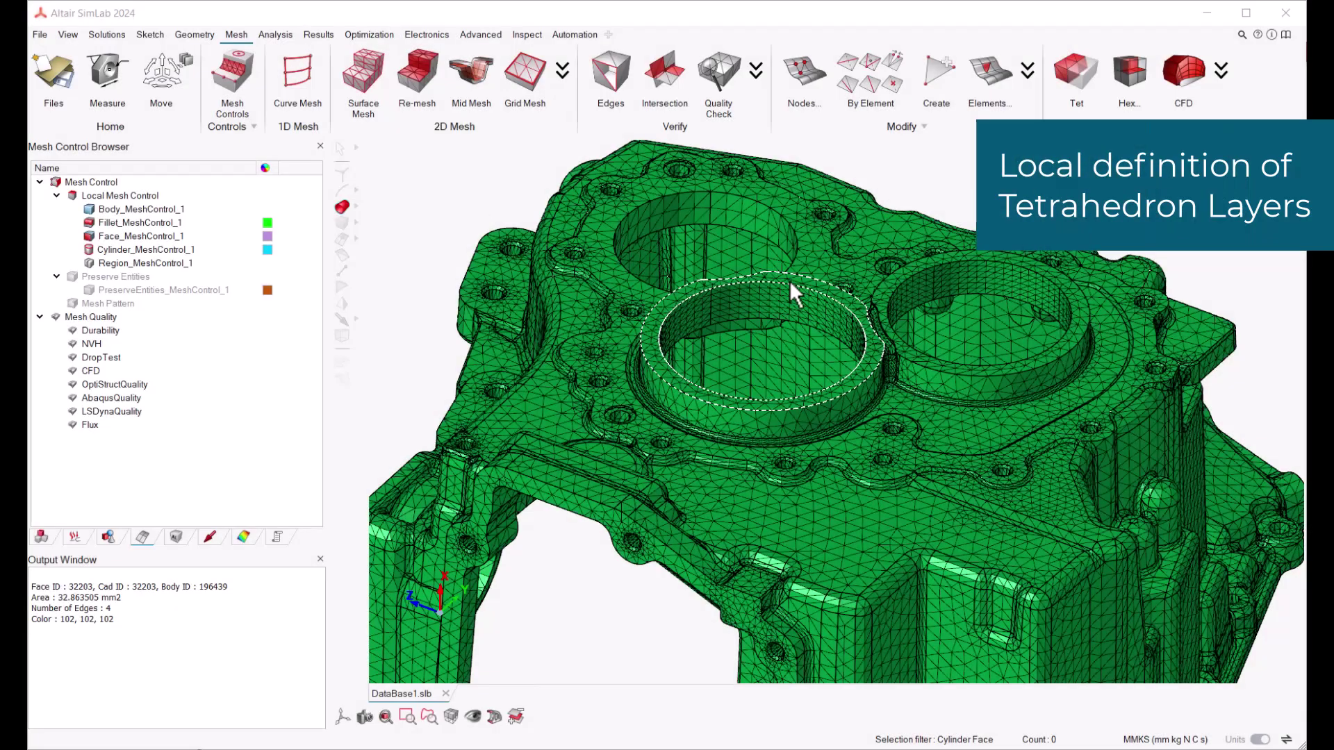
Put a face-based volume-layer control with 3 layers on both bores' inner faces
{"action": "left_click", "coordinate": [797, 287]}
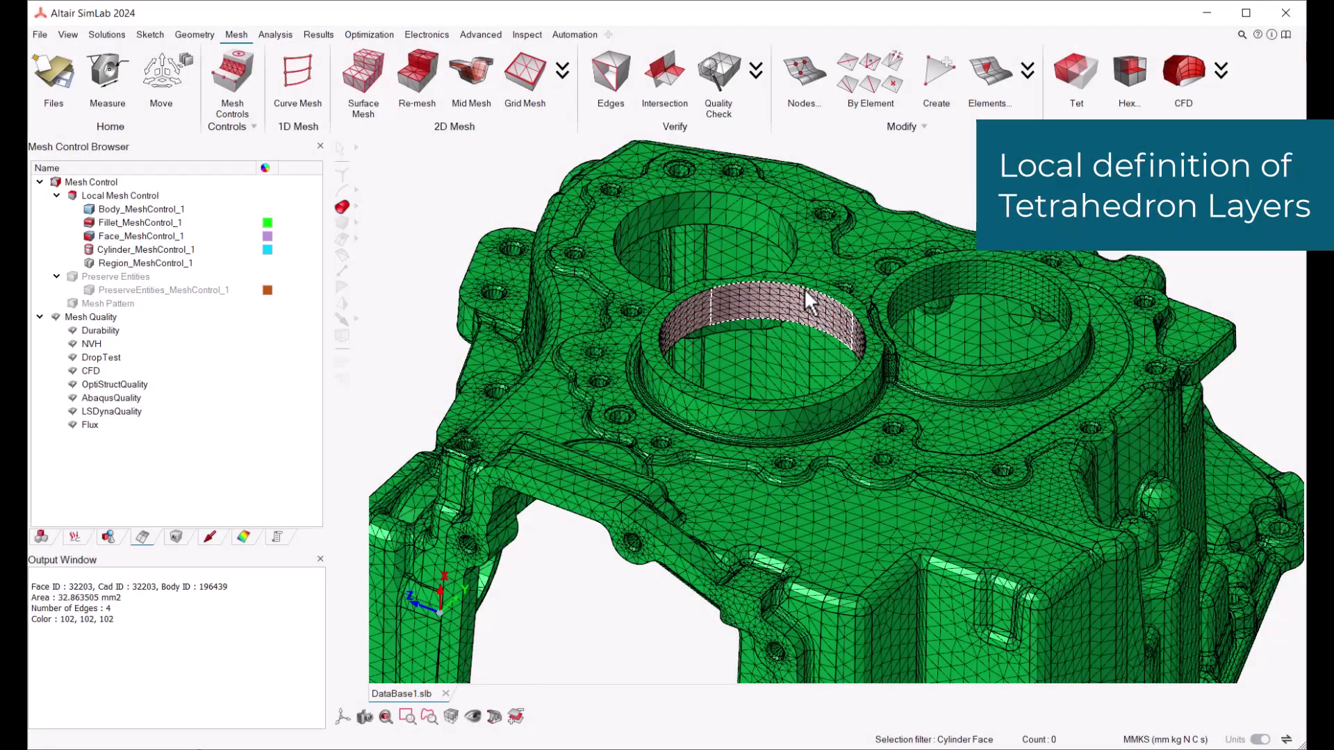
{"action": "left_click", "coordinate": [935, 282]}
{"action": "right_click", "coordinate": [935, 283]}
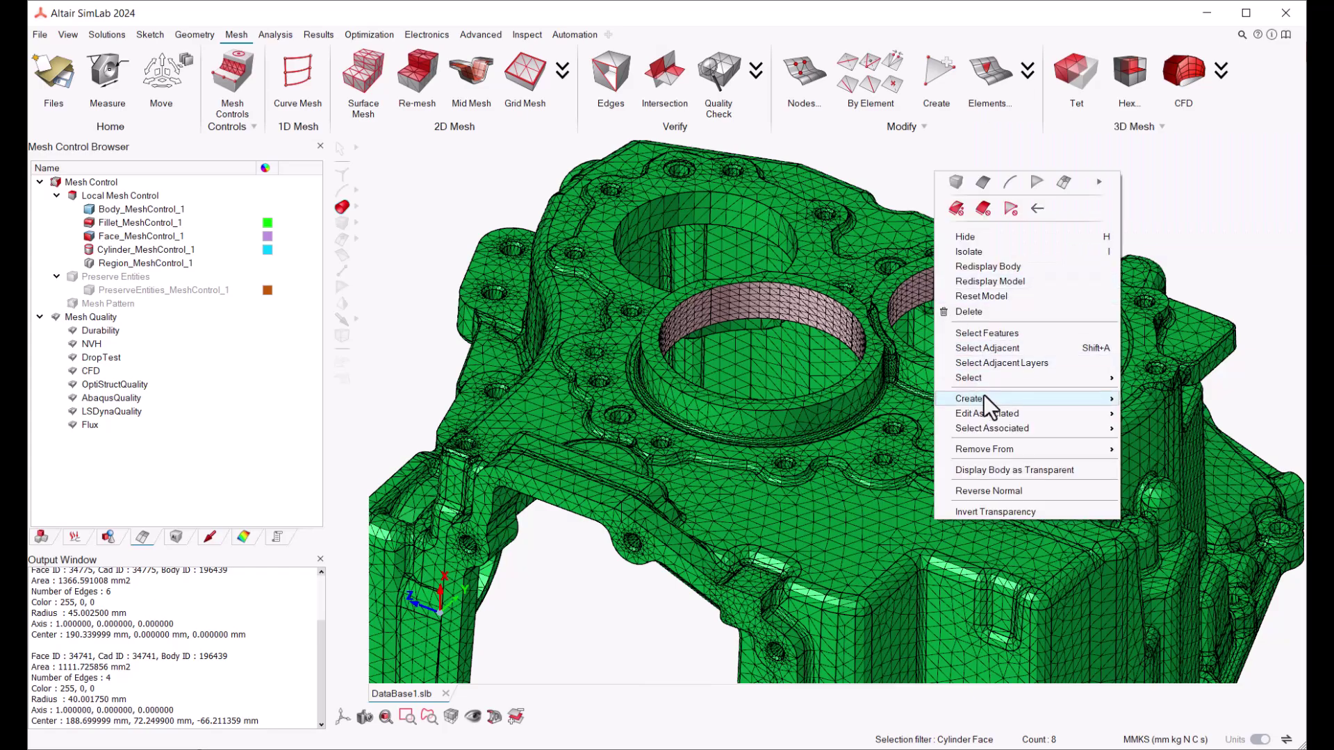
{"action": "left_click", "coordinate": [1172, 411]}
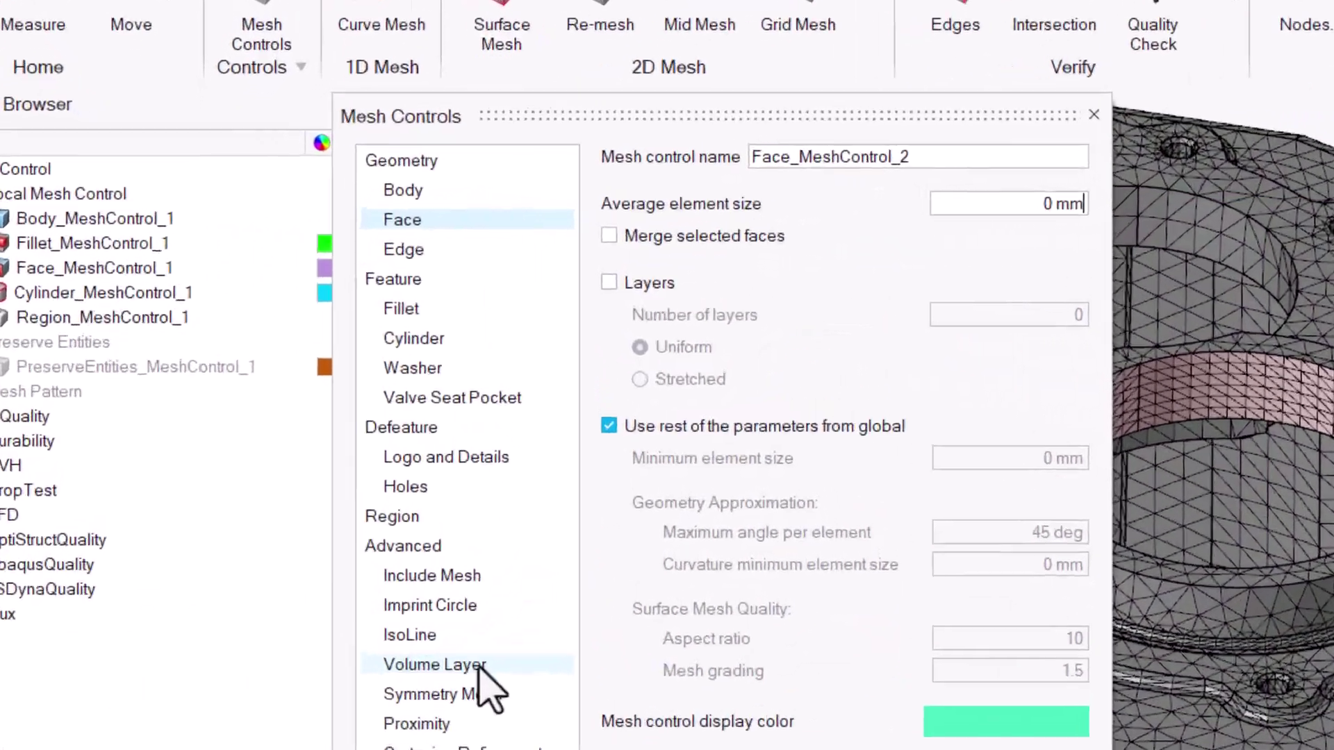
{"action": "left_click", "coordinate": [344, 468]}
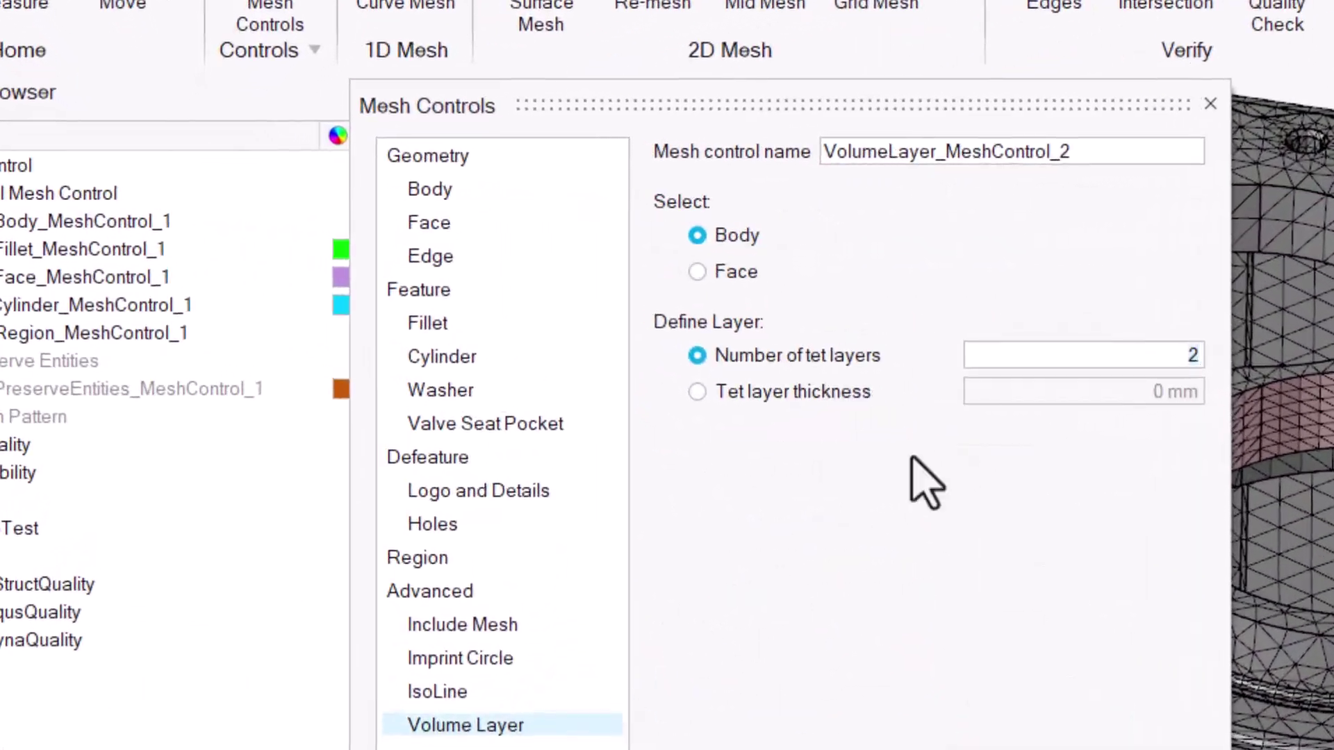
{"action": "left_click", "coordinate": [698, 271]}
{"action": "left_click", "coordinate": [1199, 355]}
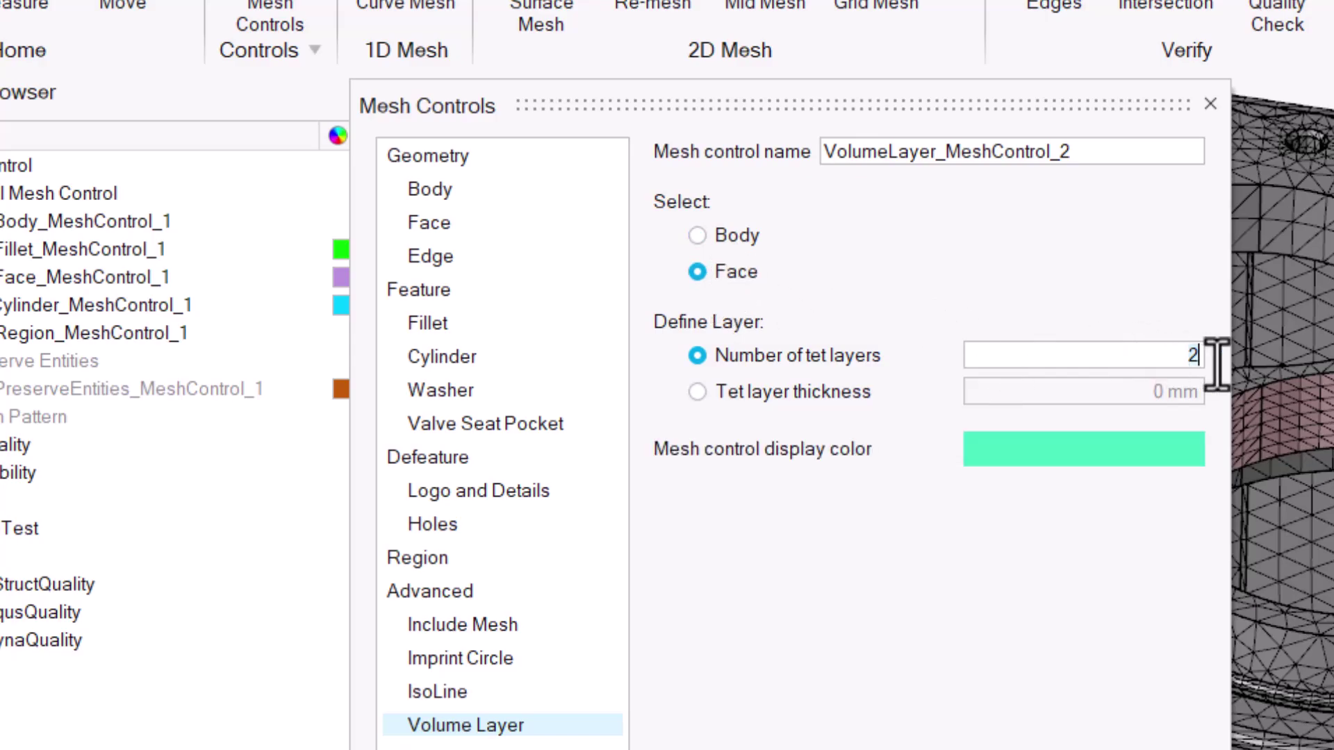
{"action": "key", "text": "BackSpace"}
{"action": "type", "text": "3"}
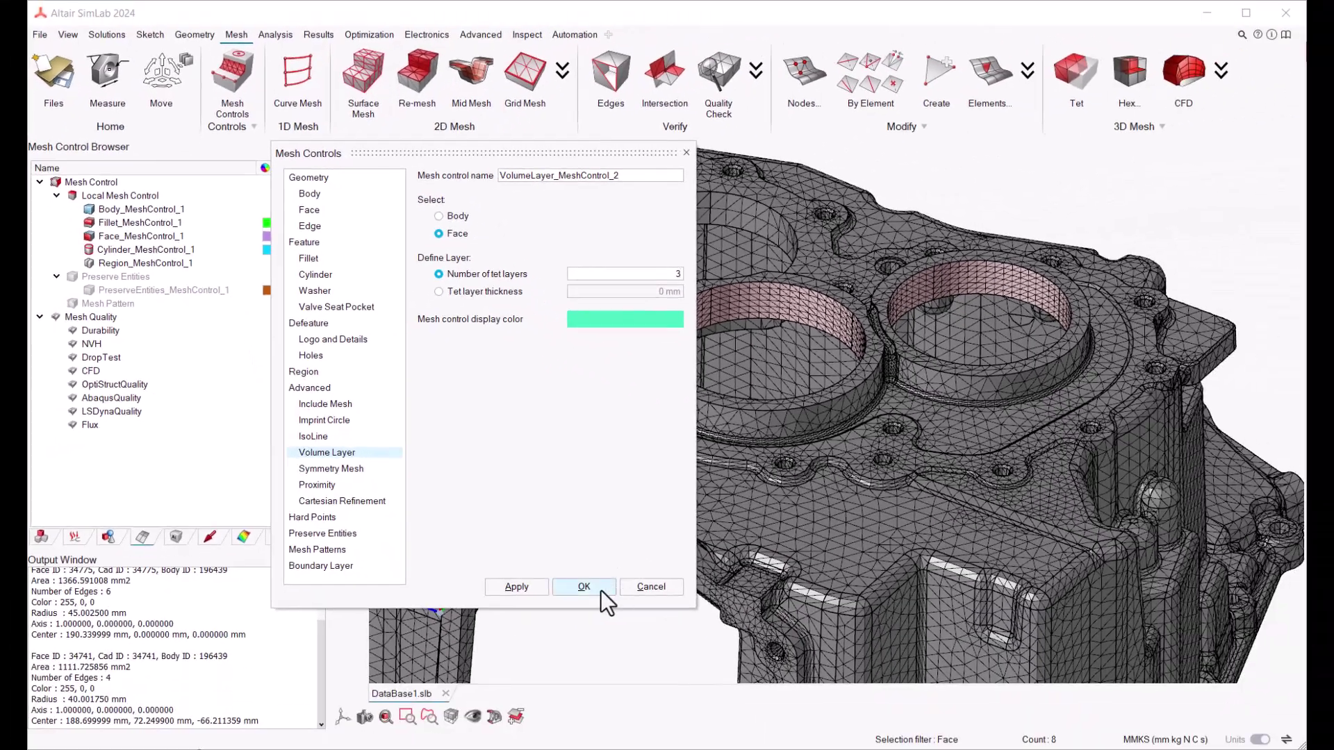
{"action": "left_click", "coordinate": [601, 591]}
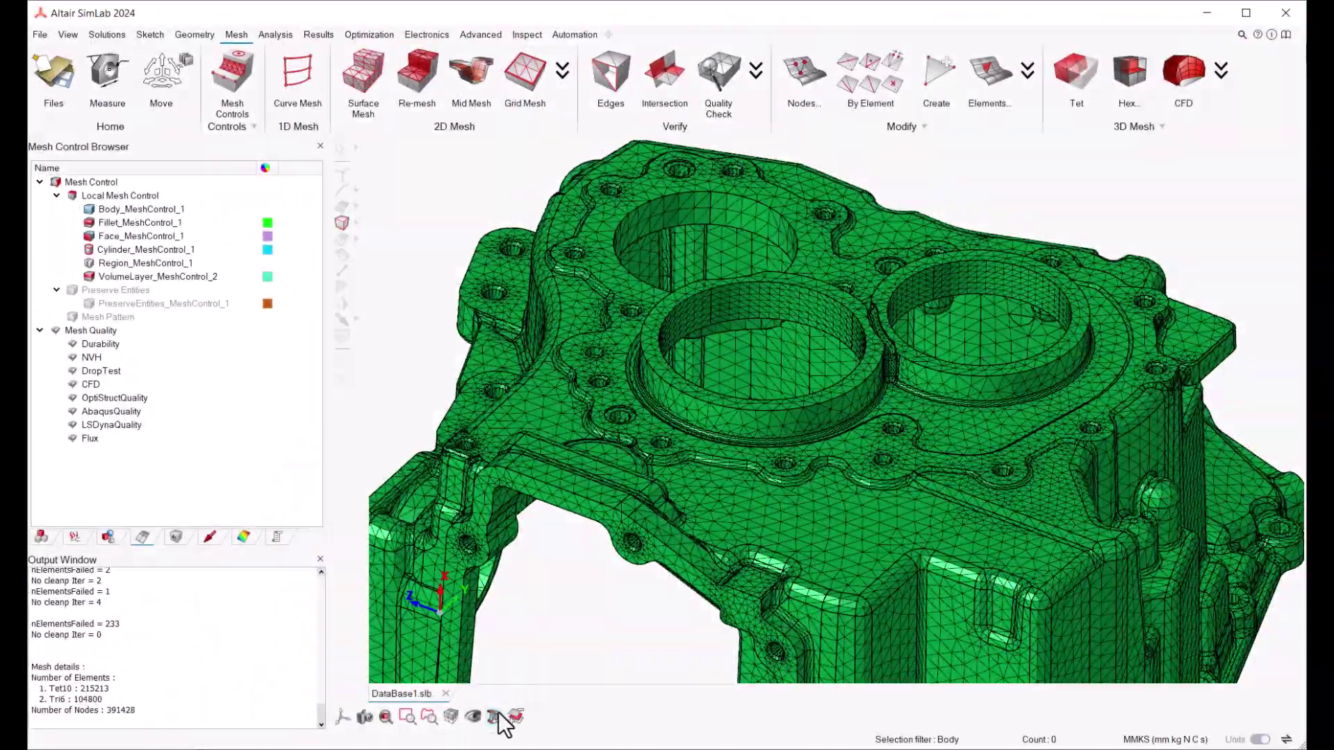
{"action": "scroll", "coordinate": [668, 554], "scroll_direction": "up", "scroll_amount": 2}
{"action": "scroll", "coordinate": [730, 501], "scroll_direction": "up", "scroll_amount": 3}
{"action": "scroll", "coordinate": [797, 464], "scroll_direction": "up", "scroll_amount": 3}
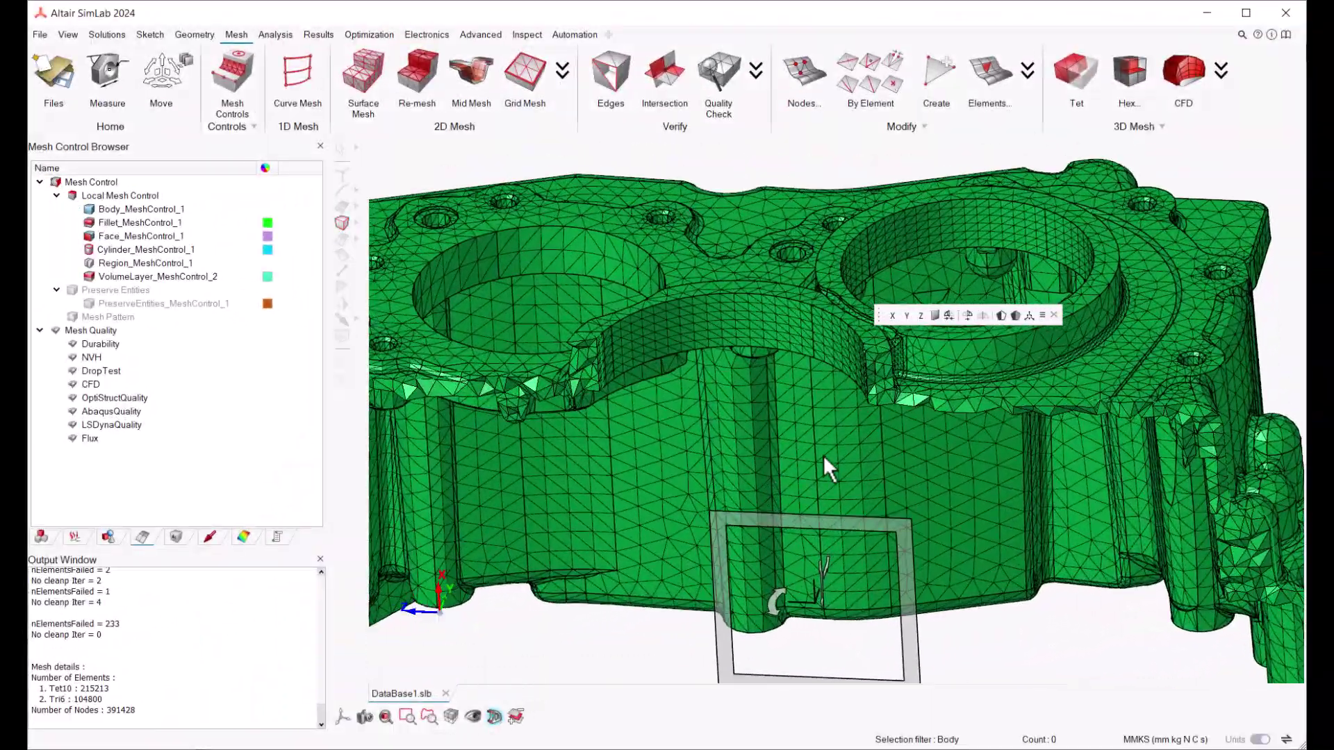
{"action": "scroll", "coordinate": [828, 453], "scroll_direction": "up", "scroll_amount": 2}
{"action": "scroll", "coordinate": [833, 452], "scroll_direction": "down", "scroll_amount": 2}
{"action": "scroll", "coordinate": [832, 452], "scroll_direction": "down", "scroll_amount": 2}
{"action": "scroll", "coordinate": [828, 464], "scroll_direction": "down", "scroll_amount": 2}
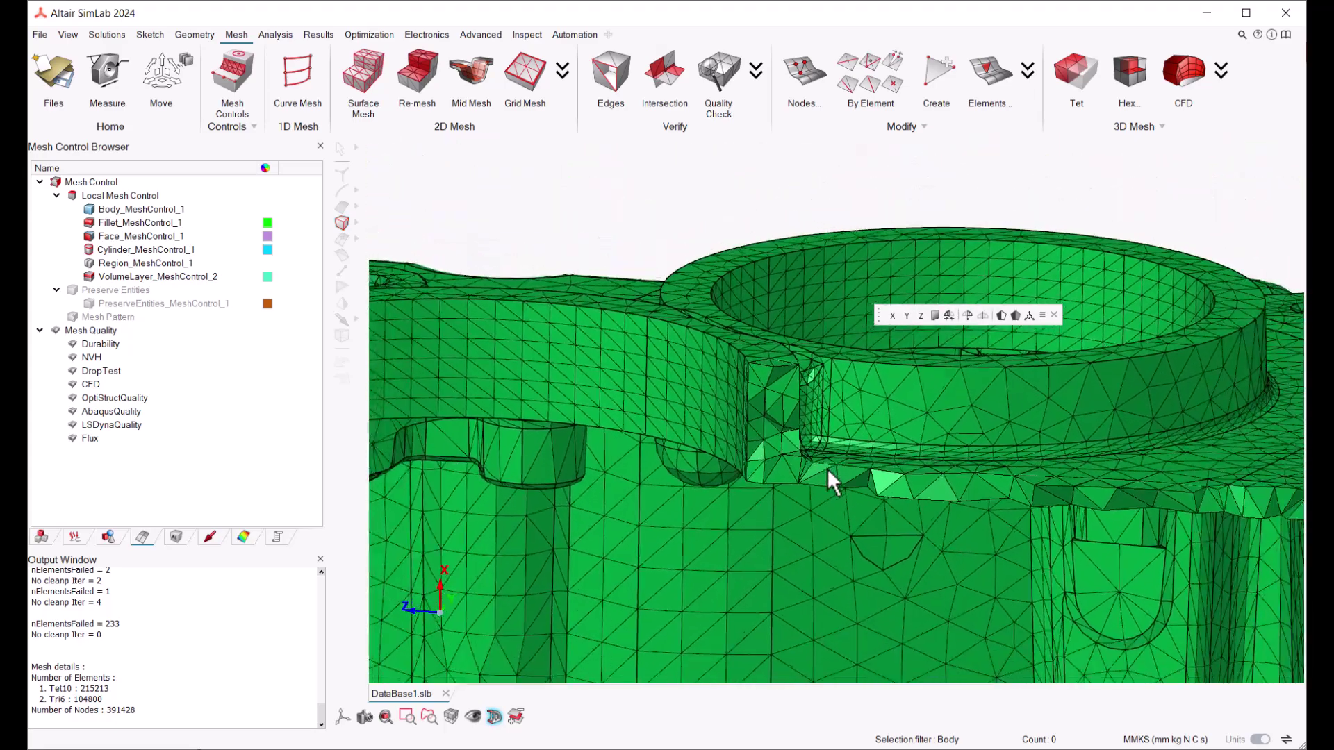
{"action": "scroll", "coordinate": [802, 483], "scroll_direction": "down", "scroll_amount": 2}
{"action": "scroll", "coordinate": [782, 532], "scroll_direction": "down", "scroll_amount": 2}
Move the section plane through the meshed part to expose the interior elements
{"action": "left_click_drag", "start_coordinate": [730, 594], "coordinate": [1005, 332]}
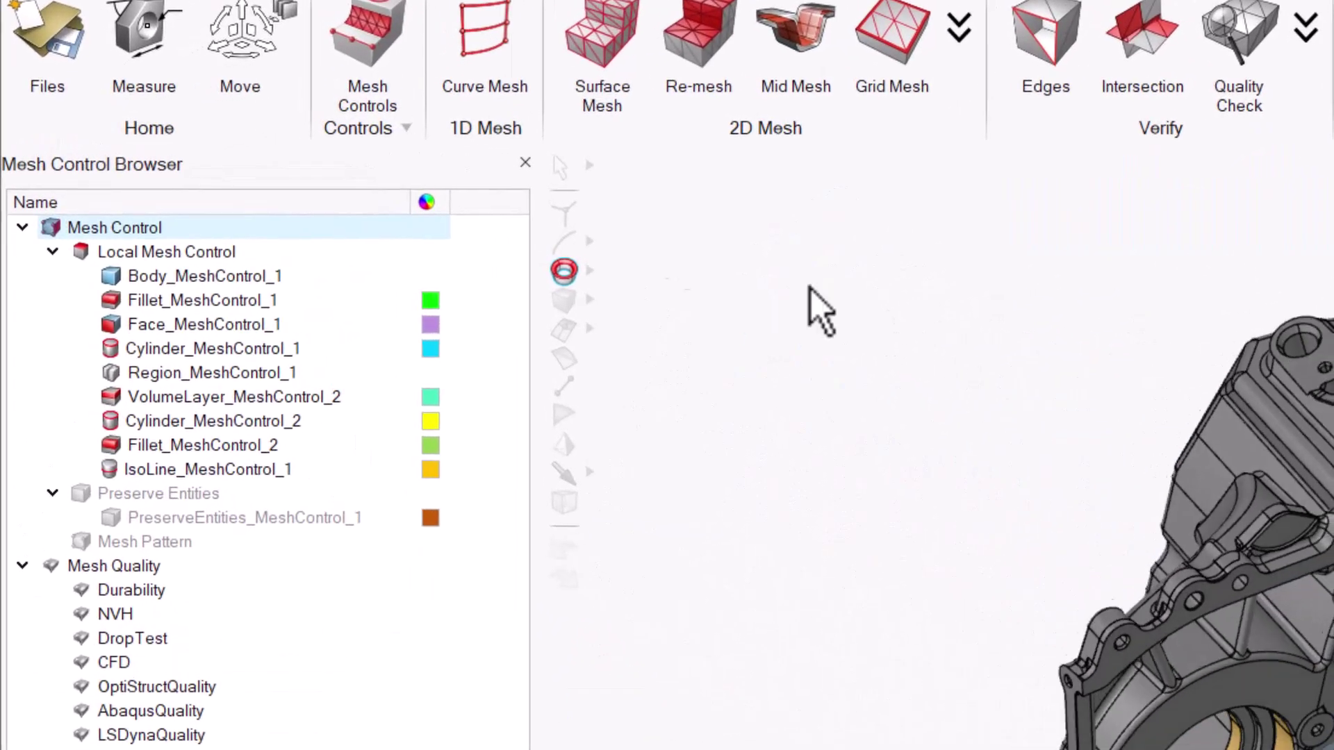
Begin exporting all mesh controls with the export type set to Body/Group name
{"action": "right_click", "coordinate": [143, 223]}
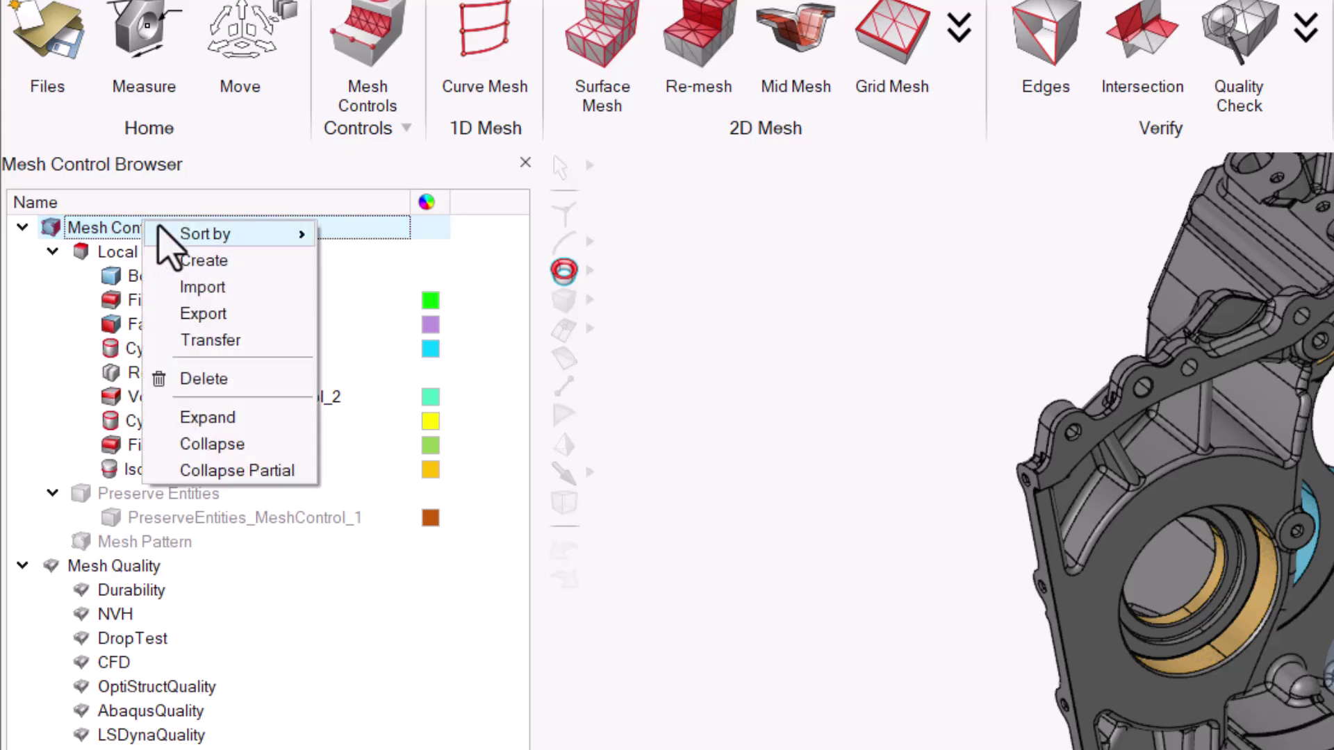
{"action": "left_click", "coordinate": [230, 314]}
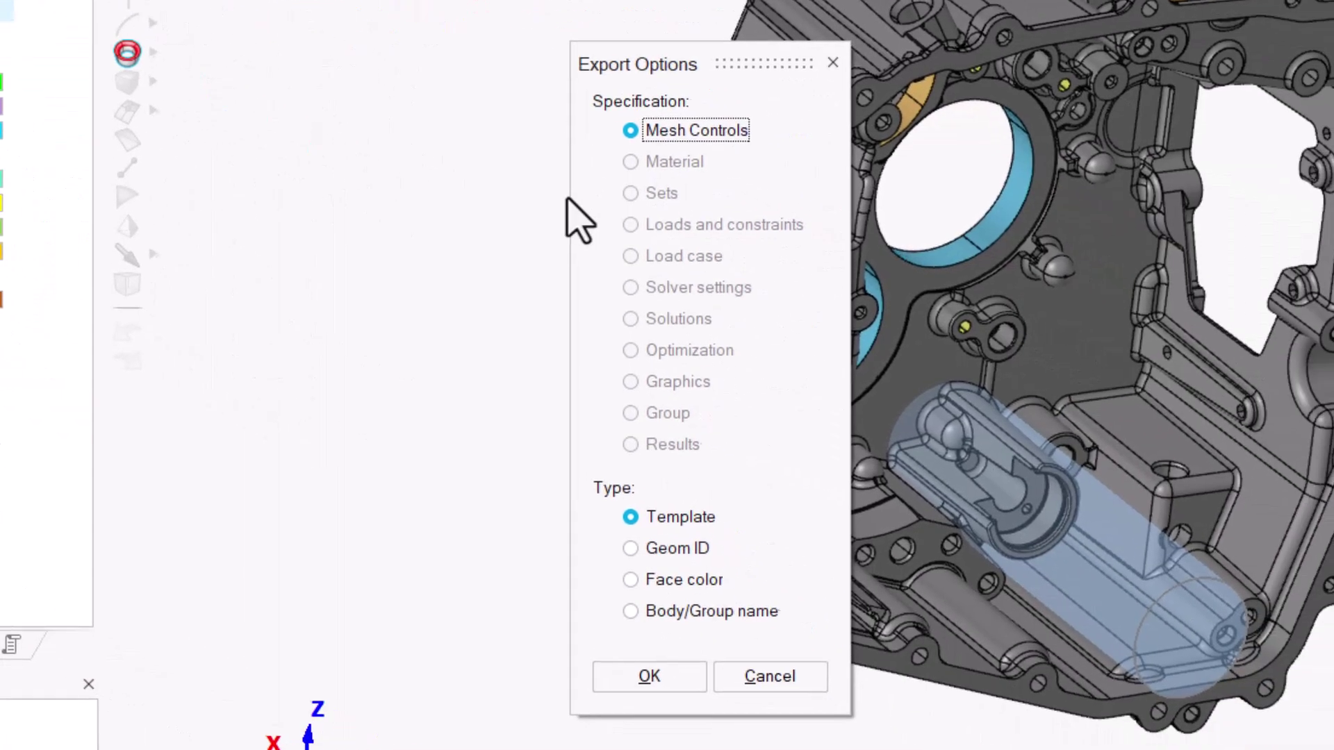
{"action": "left_click", "coordinate": [651, 586]}
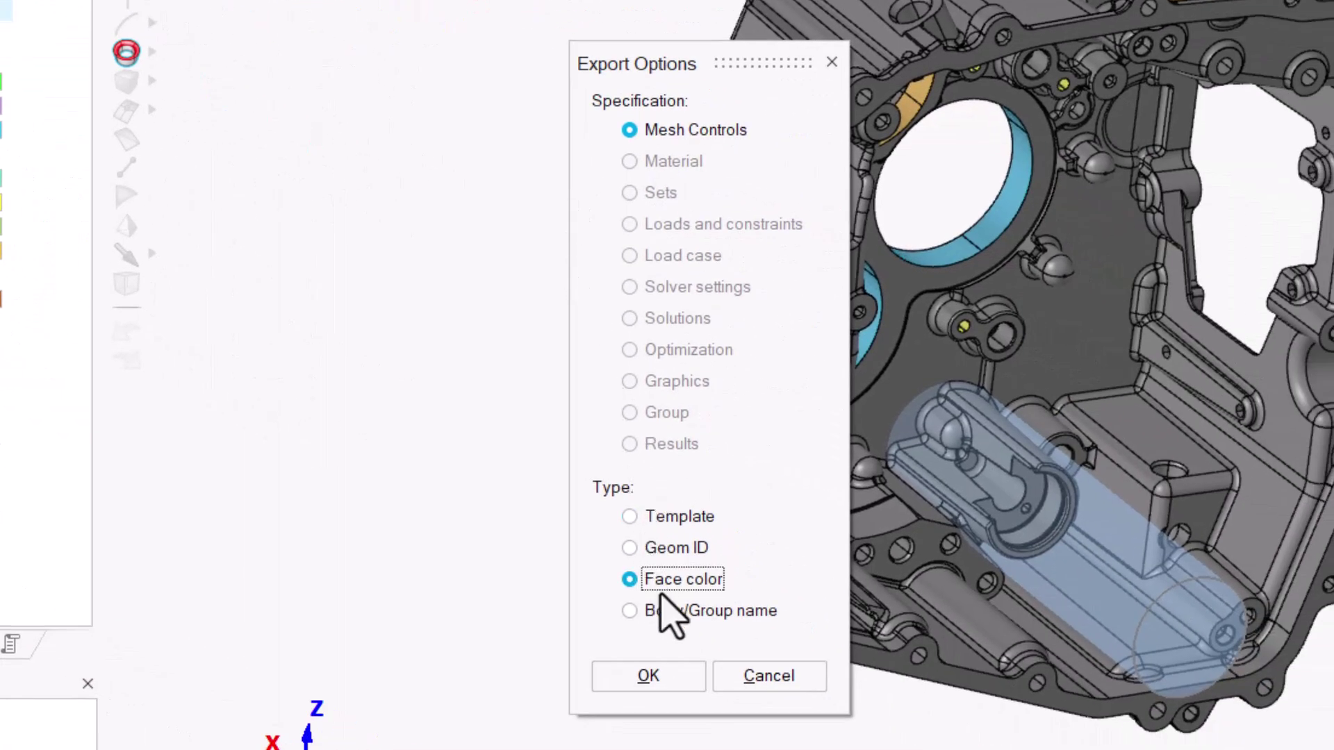
{"action": "left_click", "coordinate": [660, 612]}
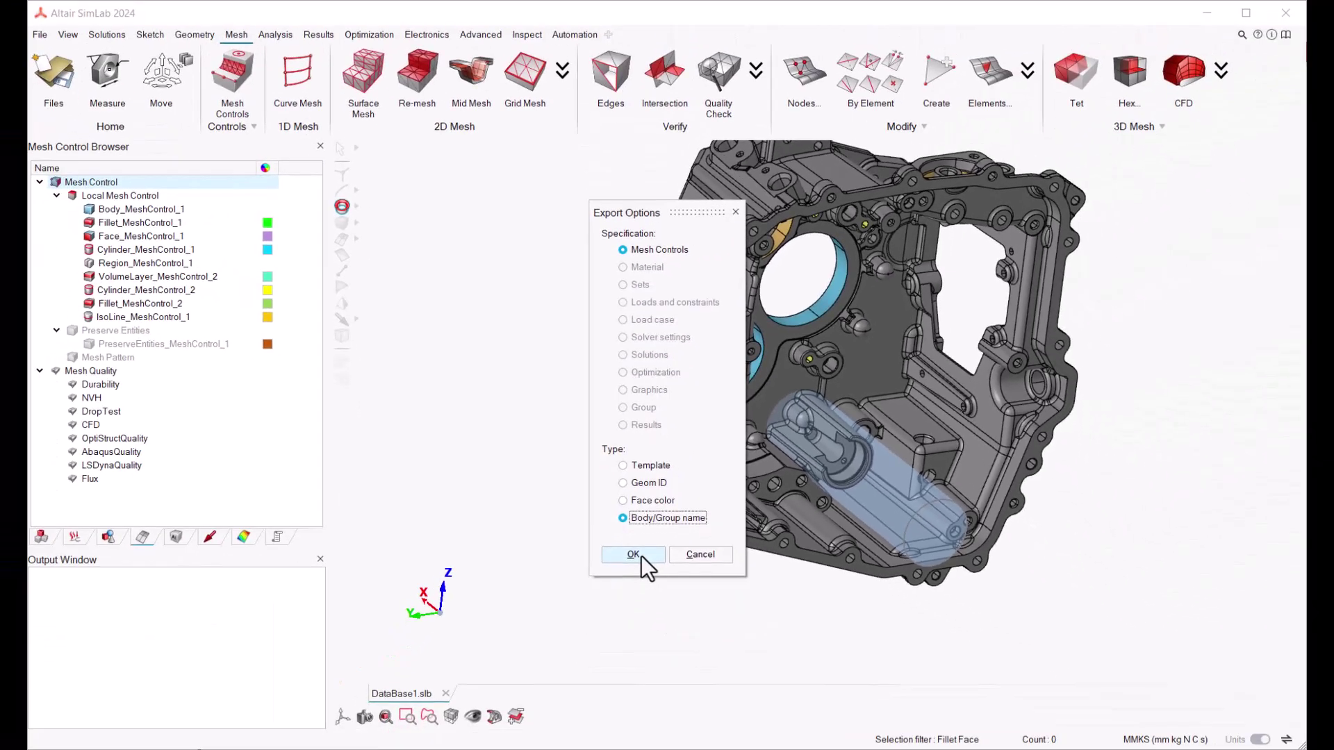